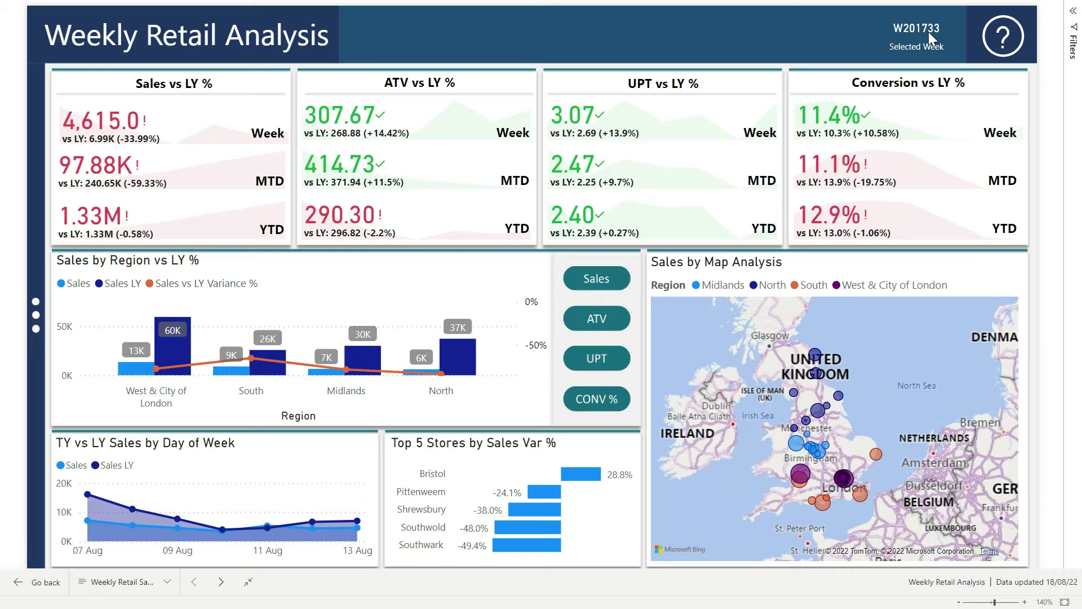
# - Filter the report to week W201731 with the week slicer and close the Slicer Panel
pyautogui.click(35, 316)
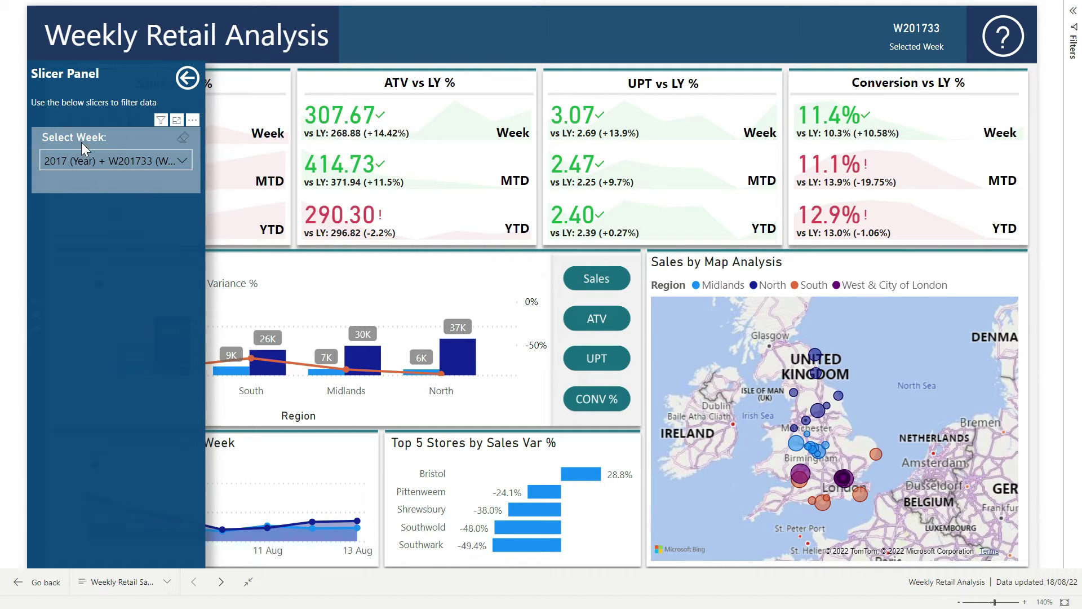
pyautogui.click(102, 160)
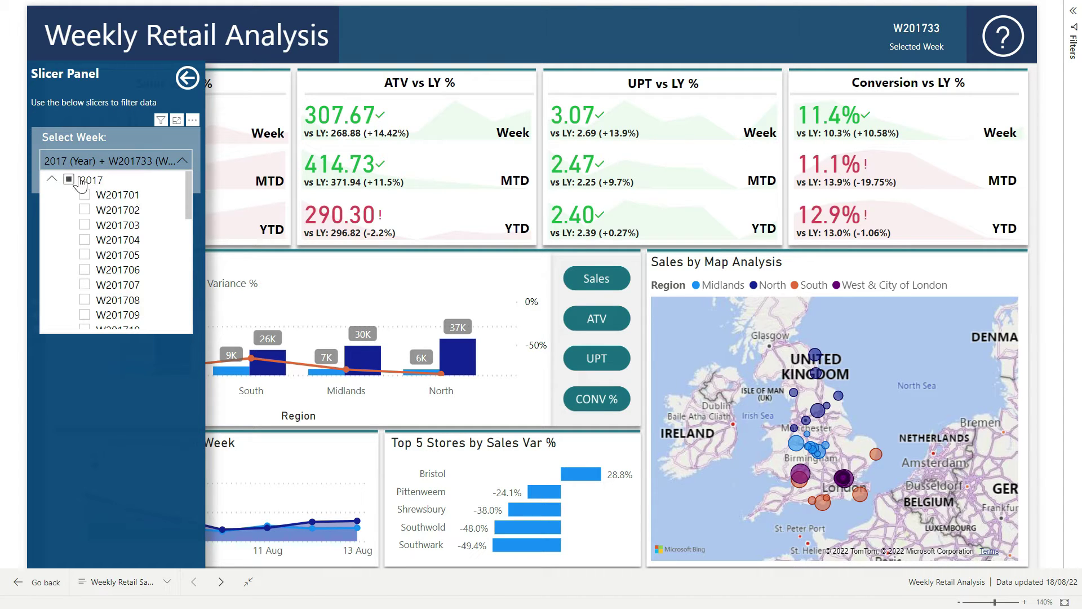
pyautogui.scroll(-5, 127, 239)
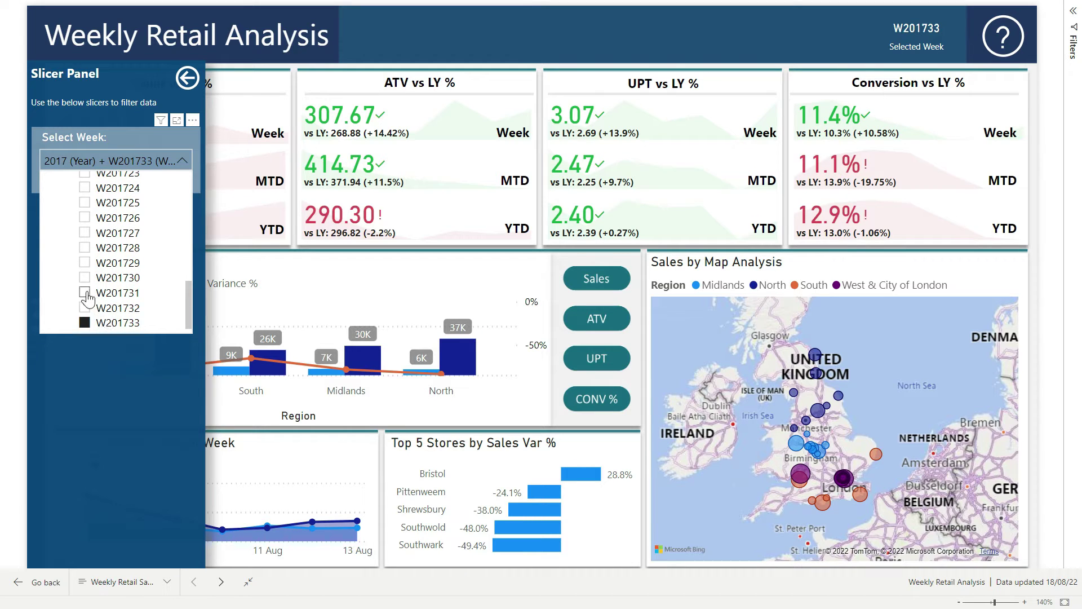
pyautogui.click(85, 294)
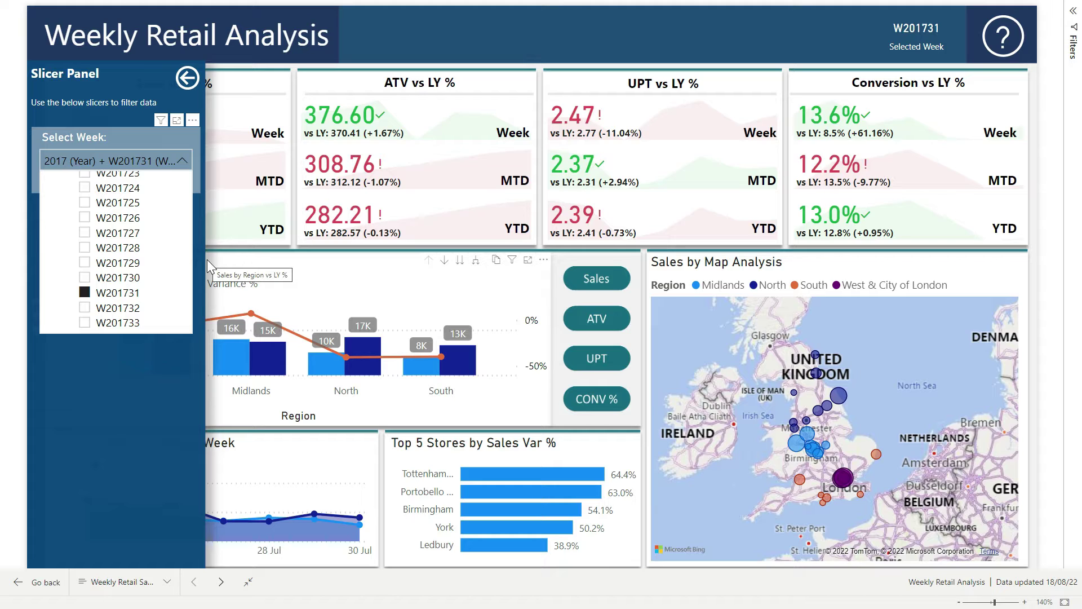
pyautogui.click(118, 165)
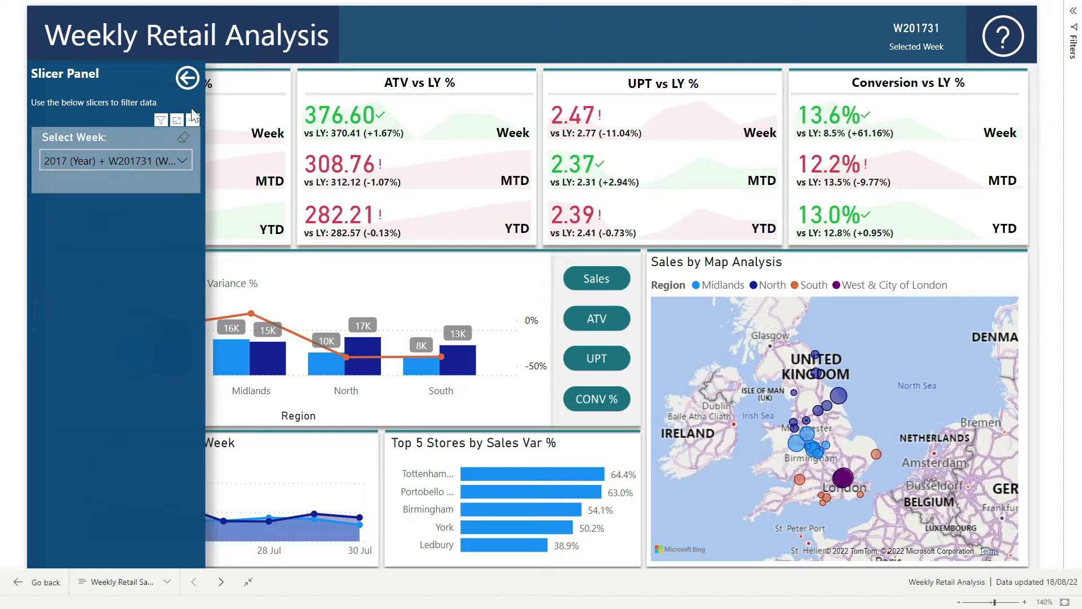
pyautogui.click(188, 79)
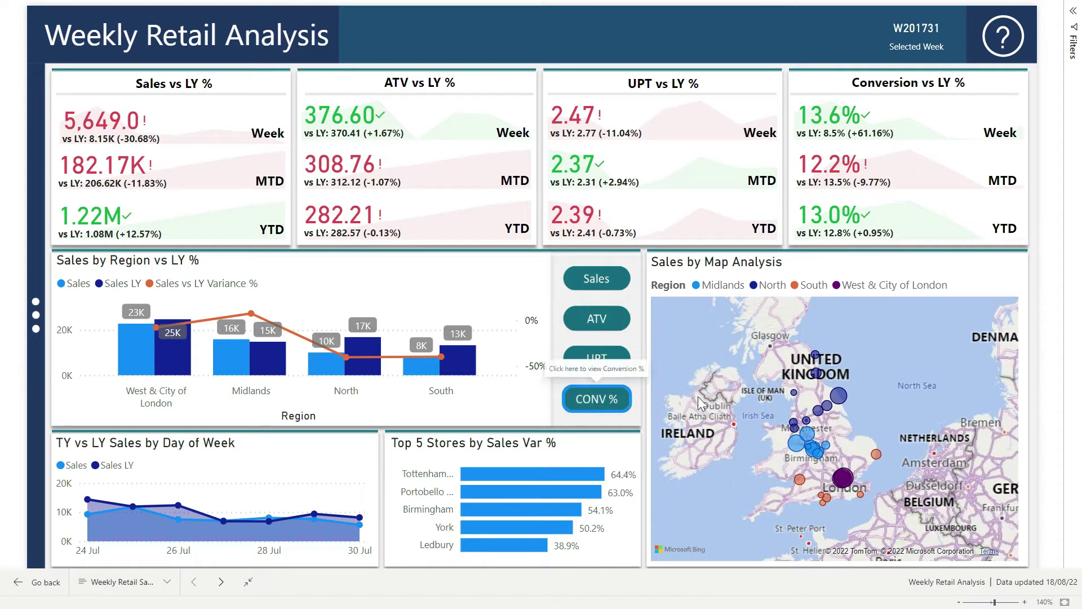
# - Switch the region comparison chart to UPT to review it by region, and return the chart to Sales
pyautogui.click(582, 364)
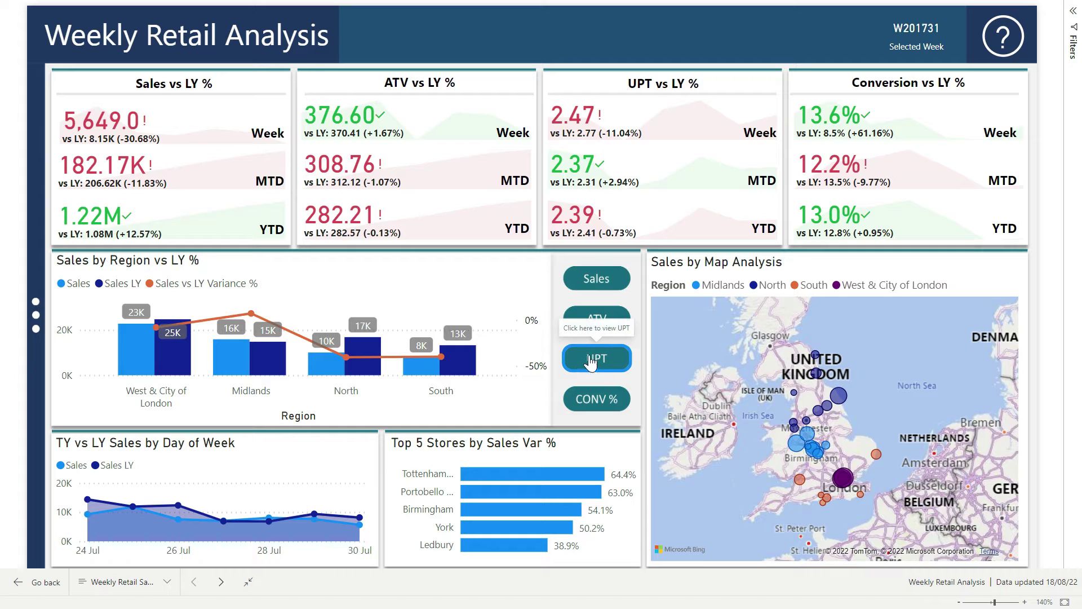
pyautogui.click(599, 362)
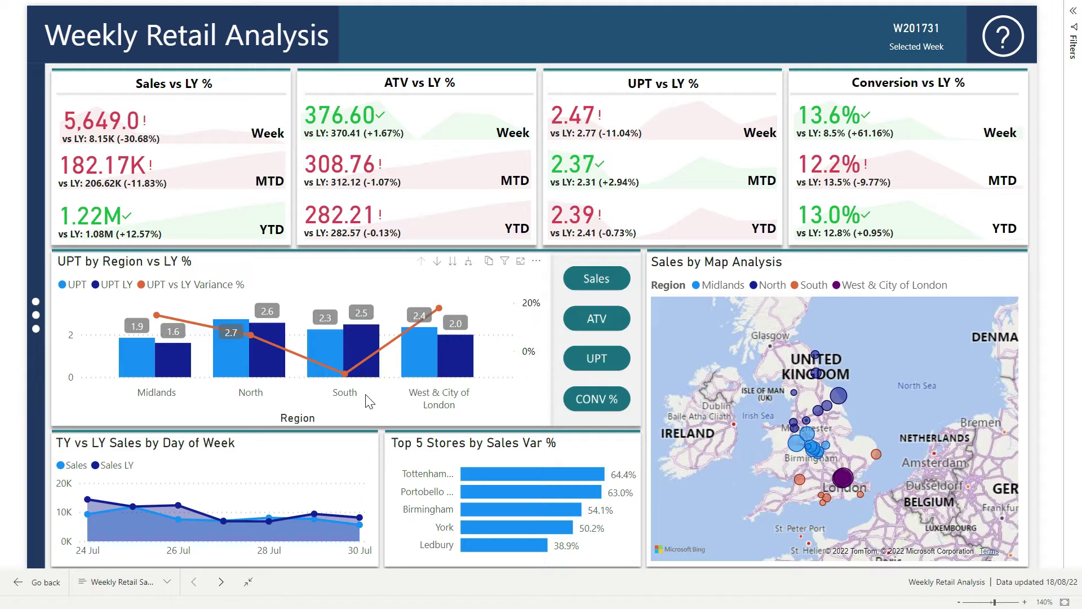
pyautogui.click(602, 288)
pyautogui.click(600, 290)
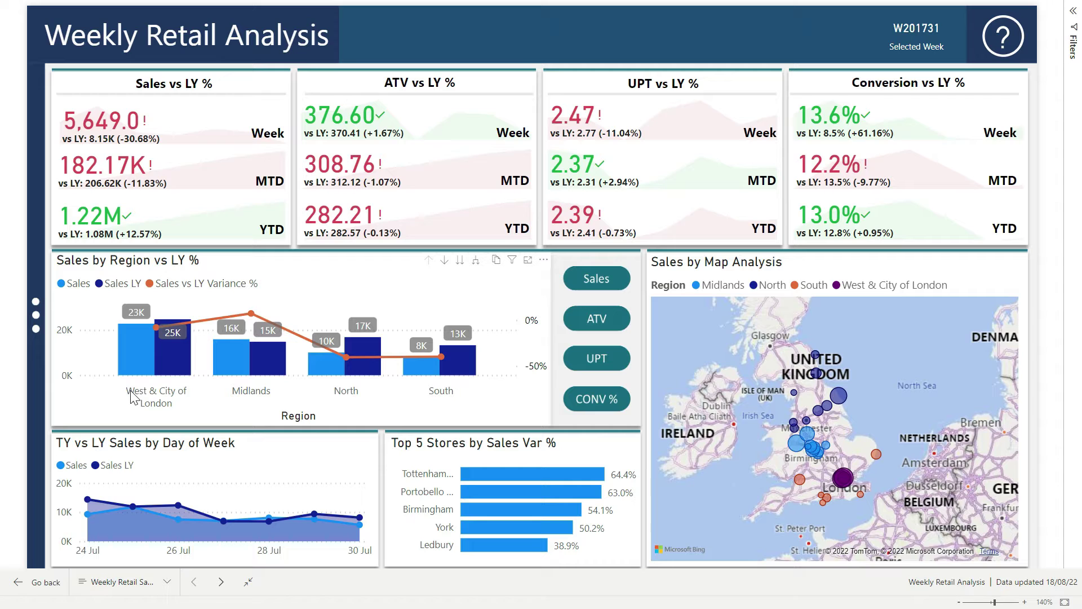
# - Cross-filter the report to West & City of London, inspect its stores on the map, and clear the selection
pyautogui.click(180, 360)
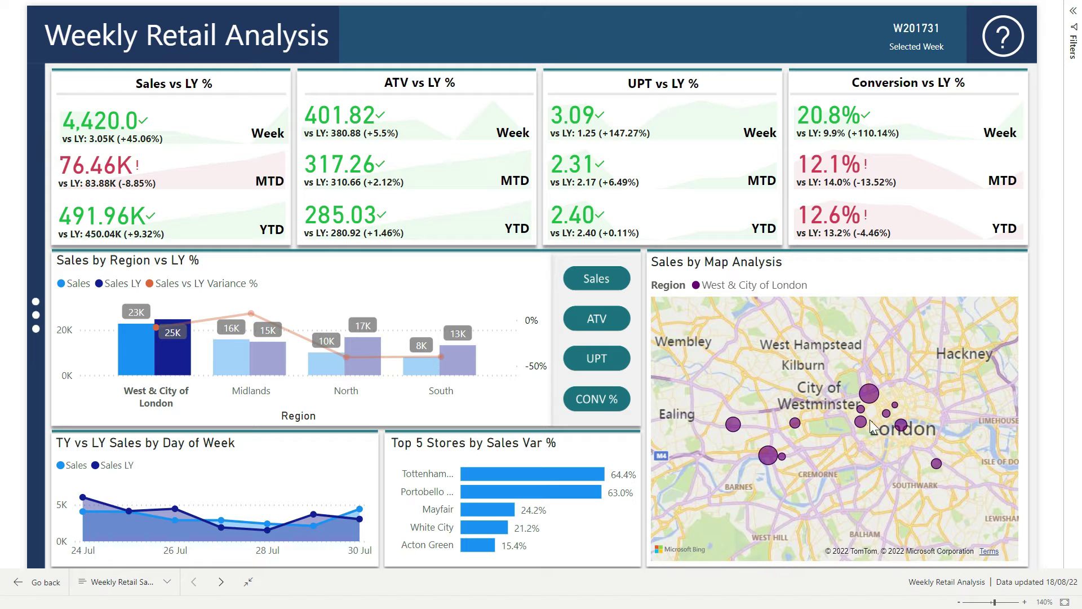
pyautogui.moveTo(868, 401)
pyautogui.click(323, 301)
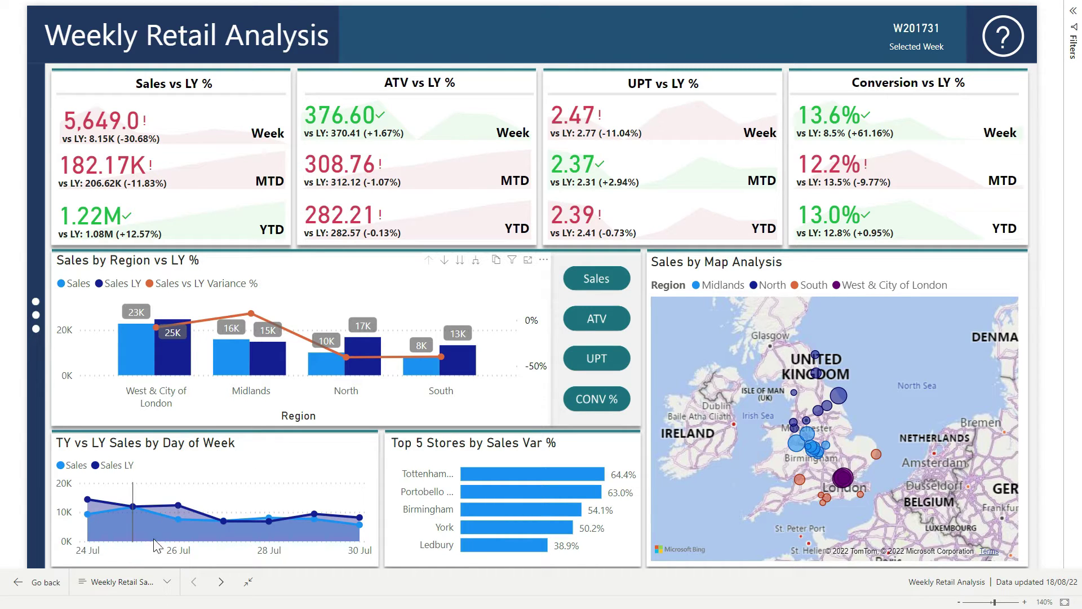
# - Examine the daily sales against last year in the TY vs LY Sales by Day of Week chart
pyautogui.moveTo(214, 542)
pyautogui.moveTo(136, 507)
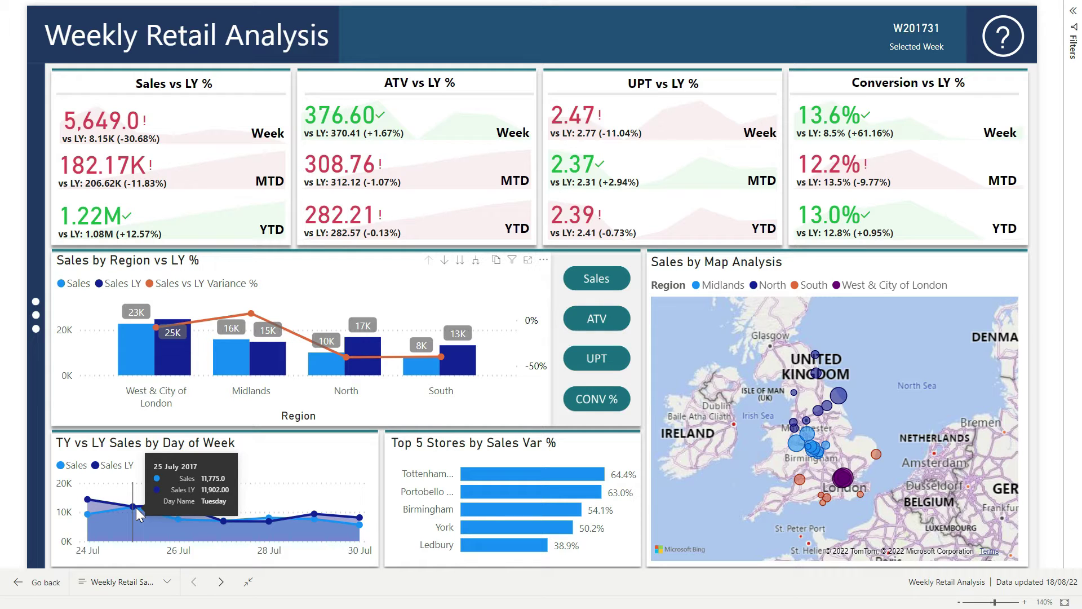
pyautogui.moveTo(88, 499)
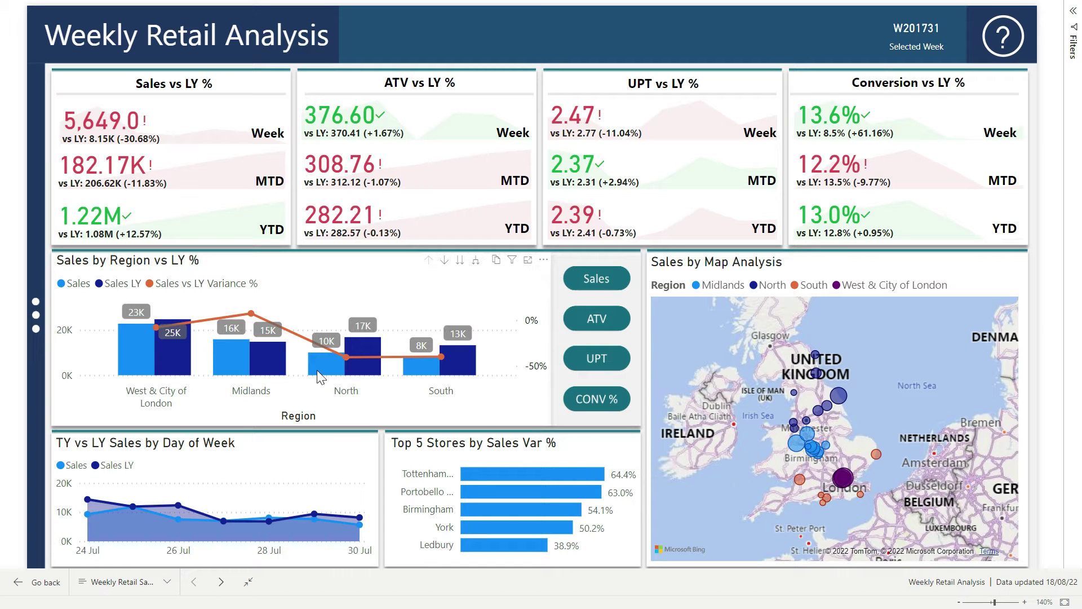
# - Cross-filter the report to the Midlands region, and show and hide the Guided Learning overlay
pyautogui.click(256, 365)
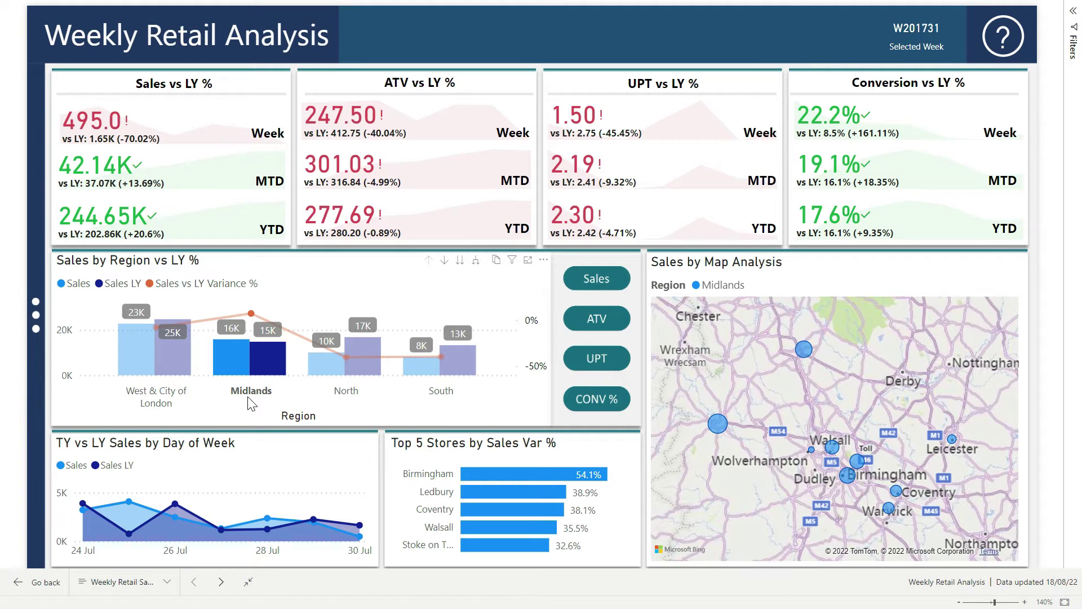
pyautogui.scroll(-1, 251, 405)
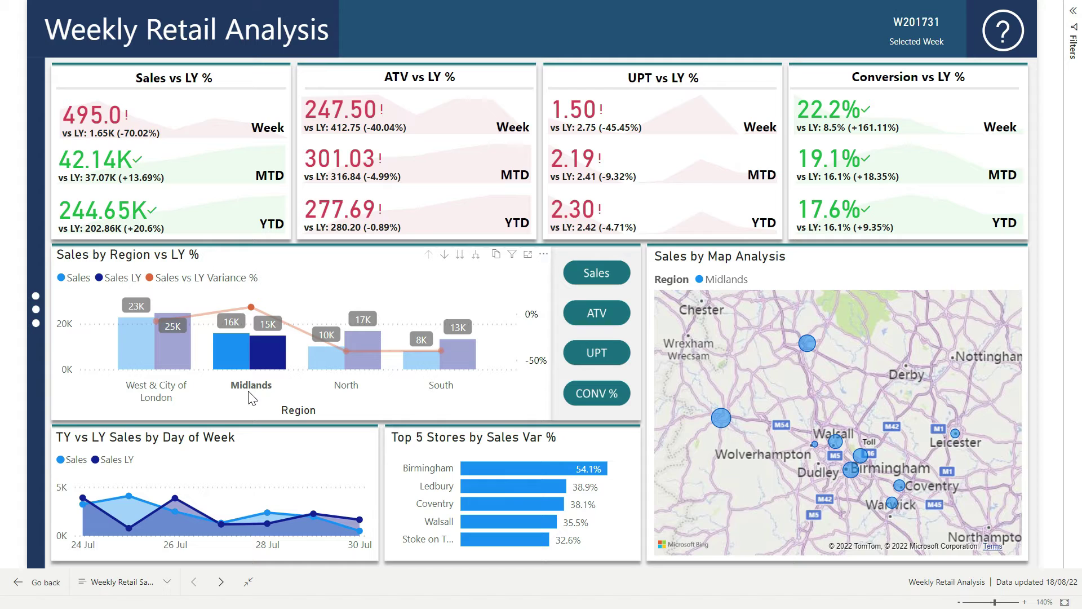
pyautogui.click(1007, 29)
pyautogui.click(1003, 33)
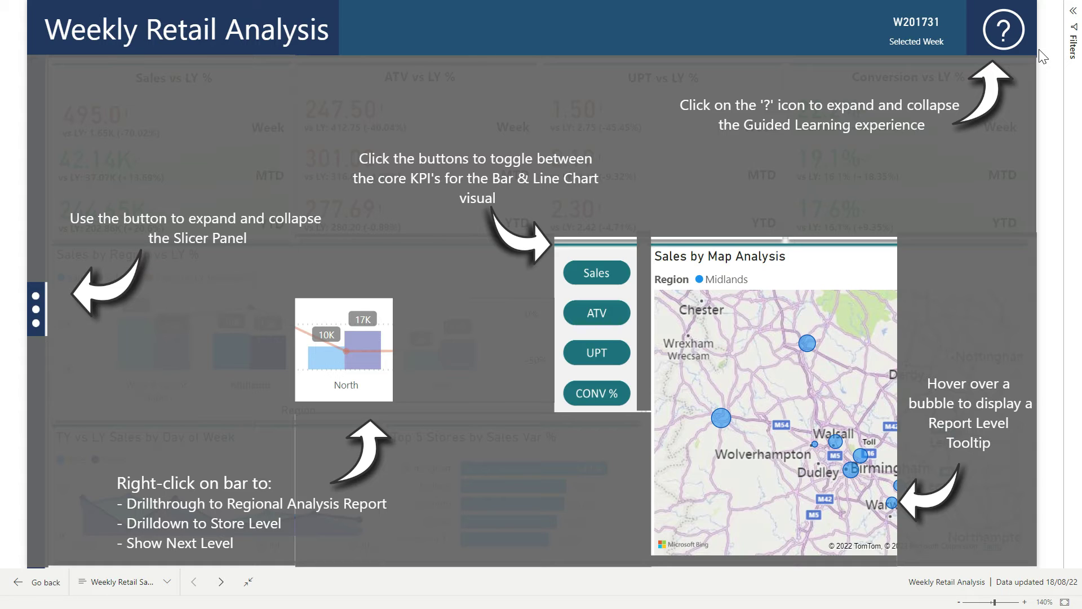
pyautogui.click(1005, 33)
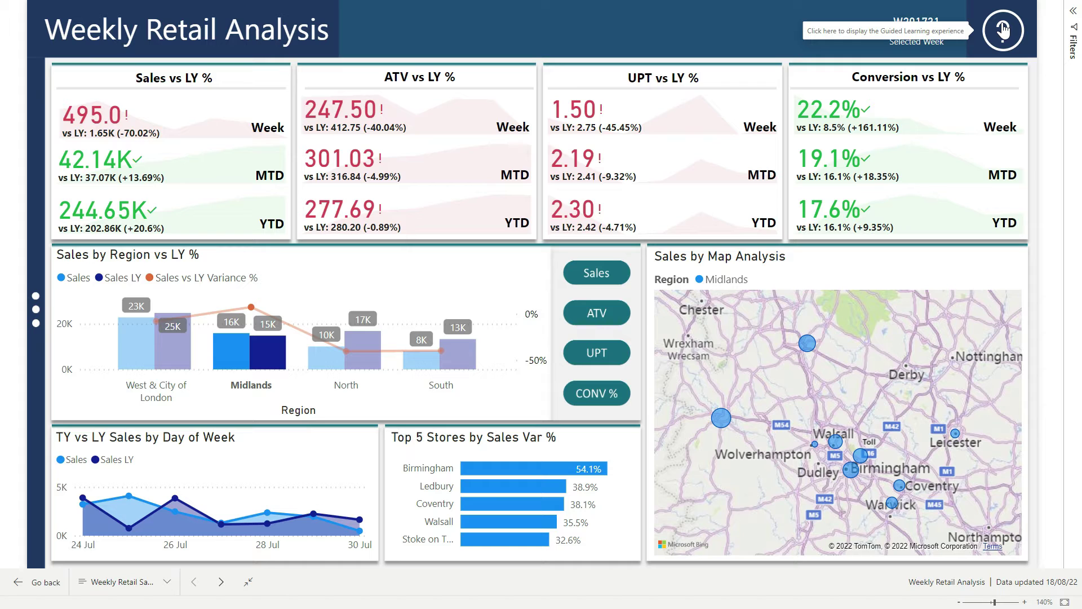
# - Clear the region selection and drill through from the Midlands sales bar to the Regional Analysis page
pyautogui.click(235, 346)
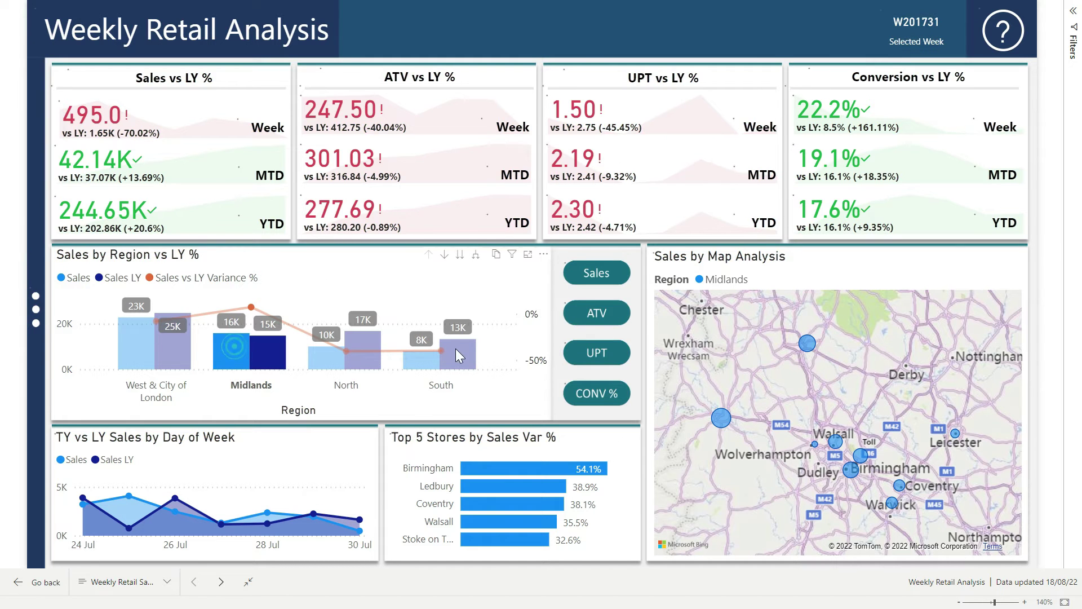
pyautogui.click(311, 299)
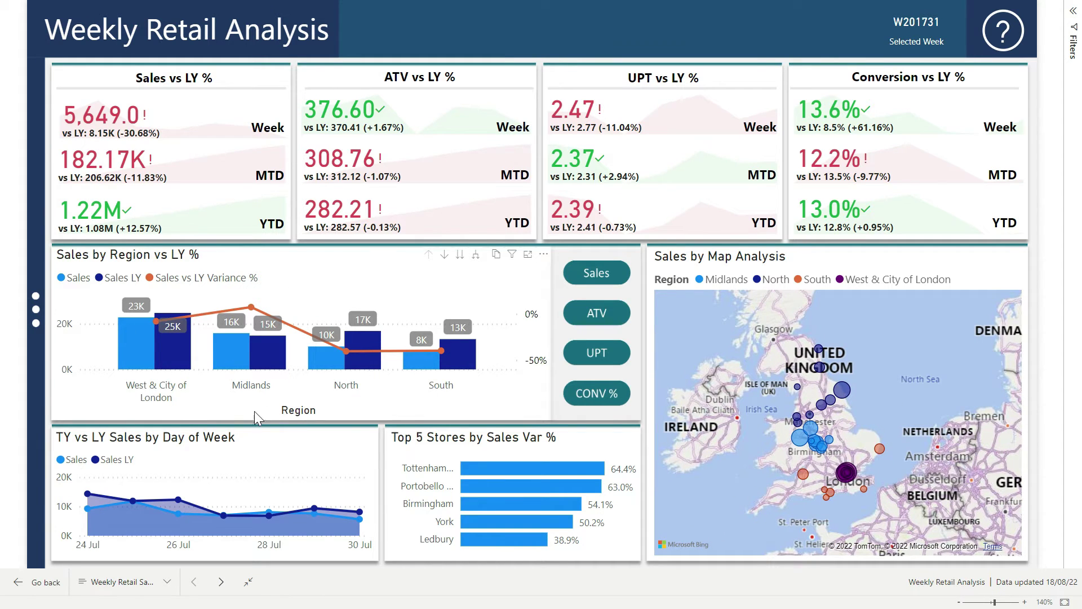
pyautogui.rightClick(268, 348)
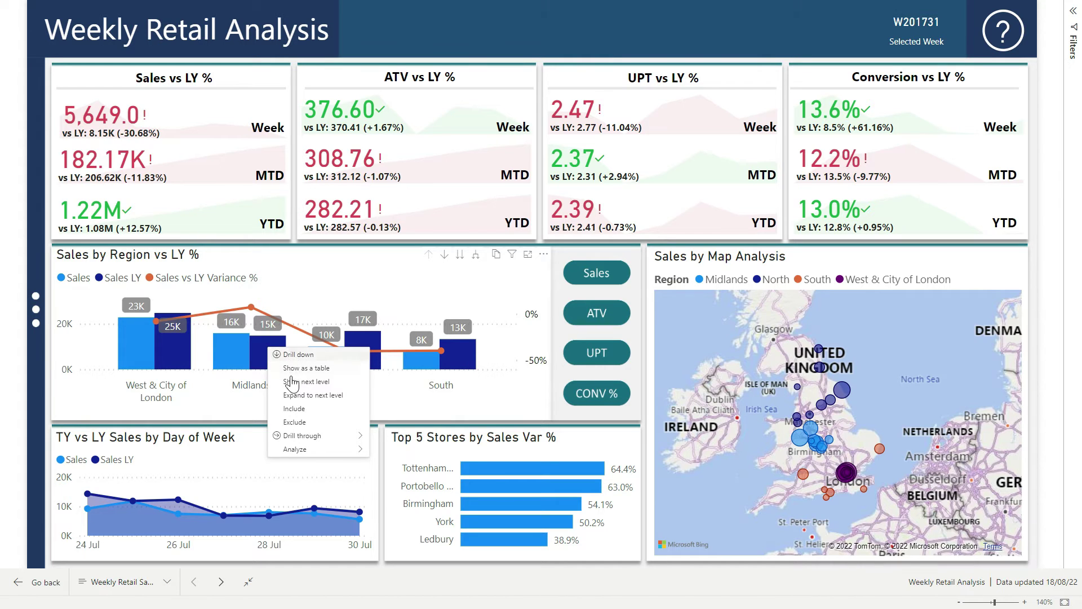
pyautogui.moveTo(290, 438)
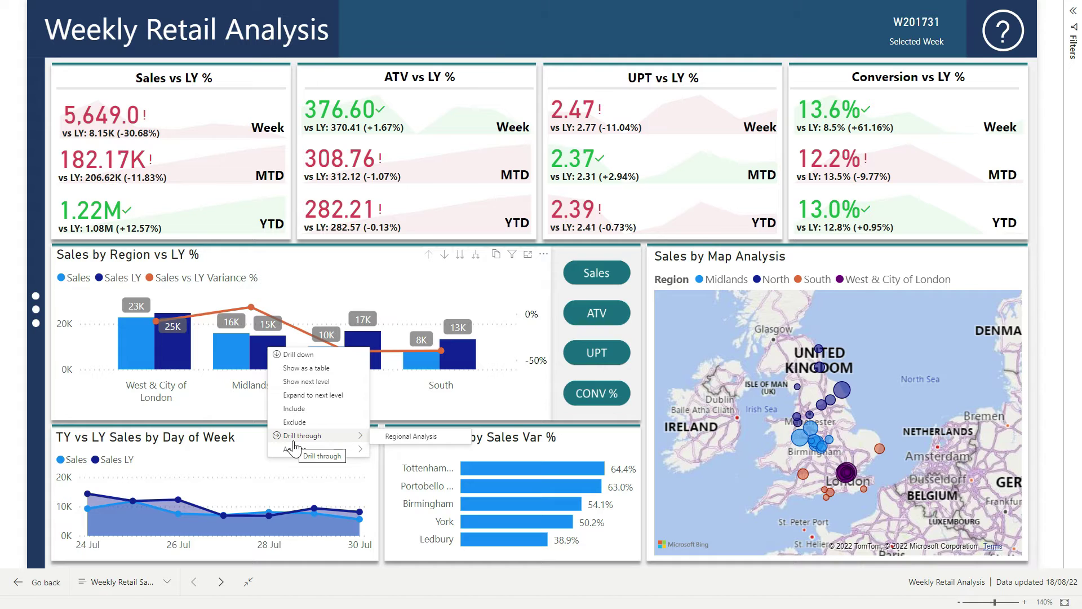
pyautogui.click(392, 438)
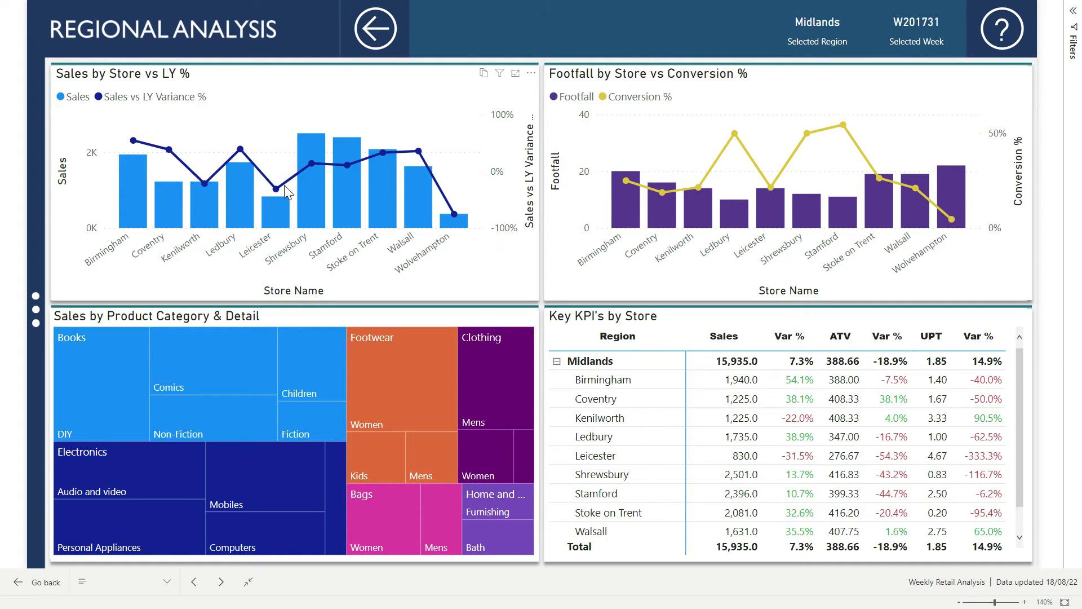
# - Examine the Midlands stores' sales variance, footfall and conversion, product category sales and key KPIs
pyautogui.moveTo(285, 192)
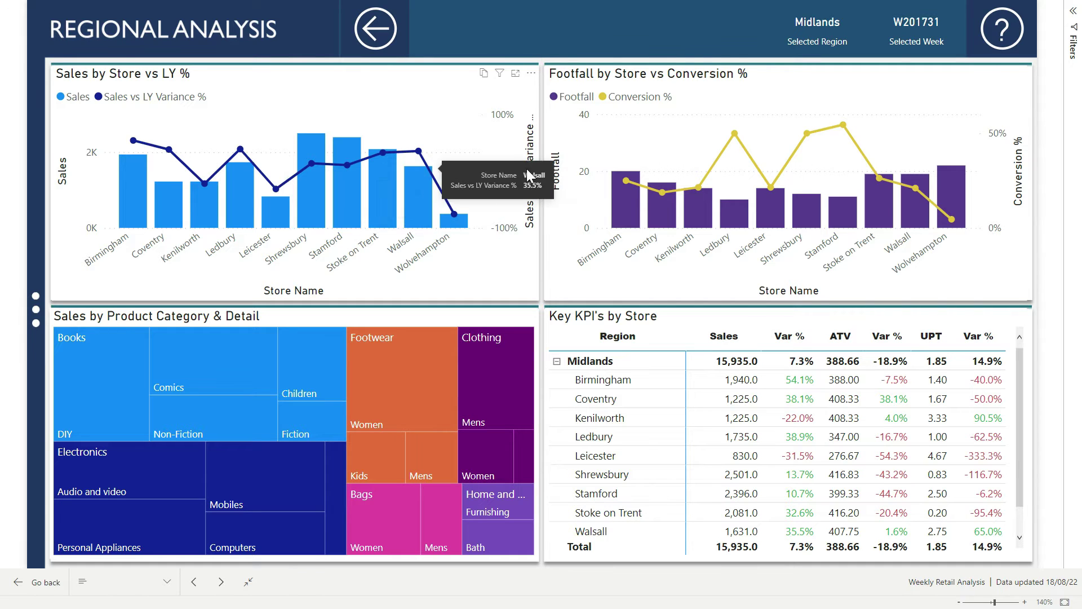
pyautogui.moveTo(591, 196)
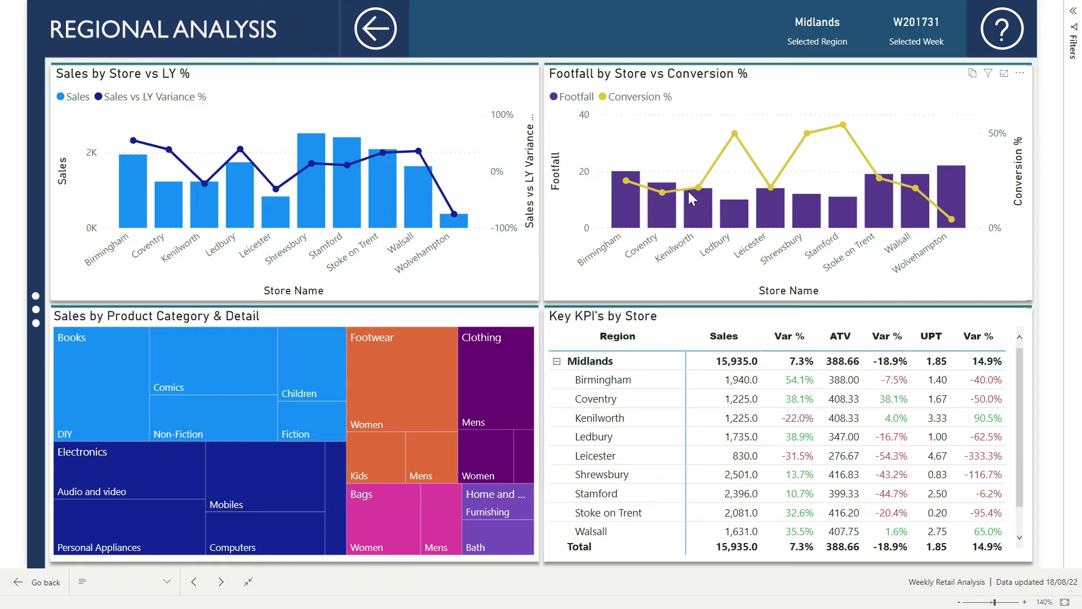
pyautogui.moveTo(806, 146)
pyautogui.moveTo(314, 154)
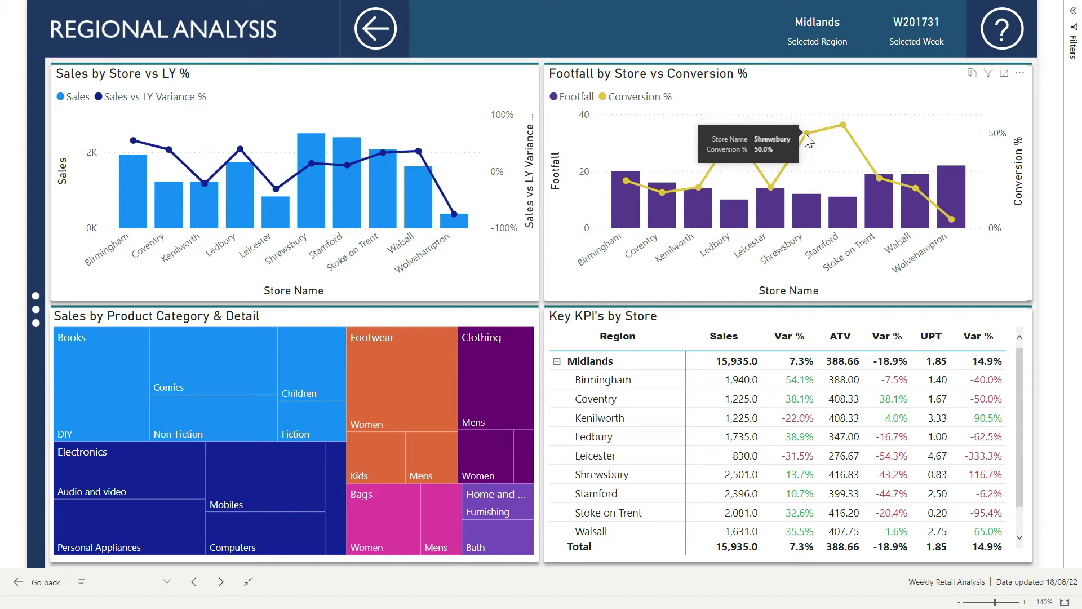
pyautogui.moveTo(837, 128)
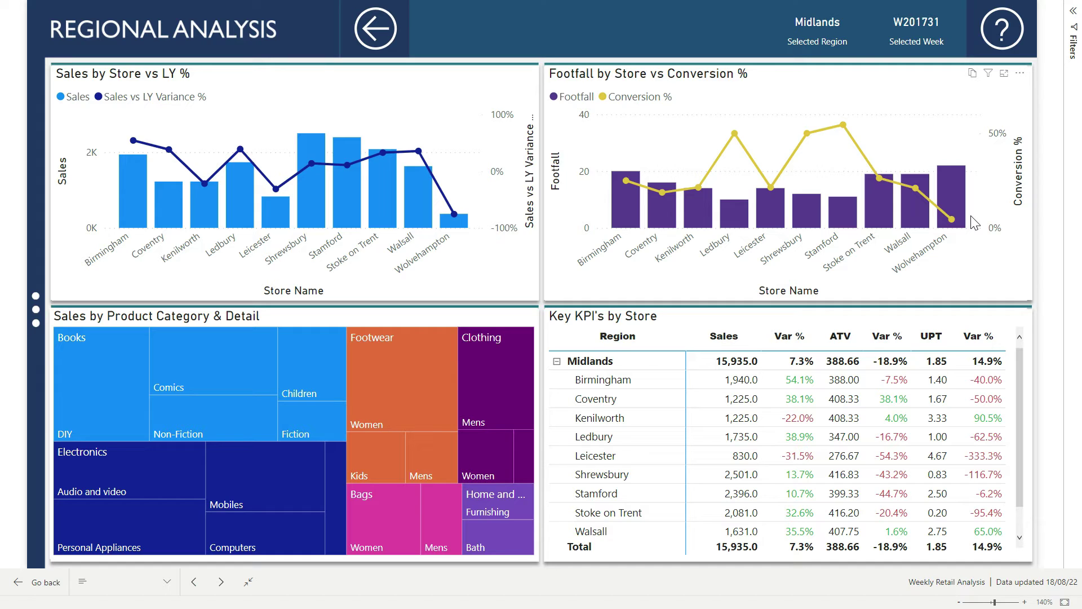
pyautogui.moveTo(294, 410)
pyautogui.moveTo(299, 502)
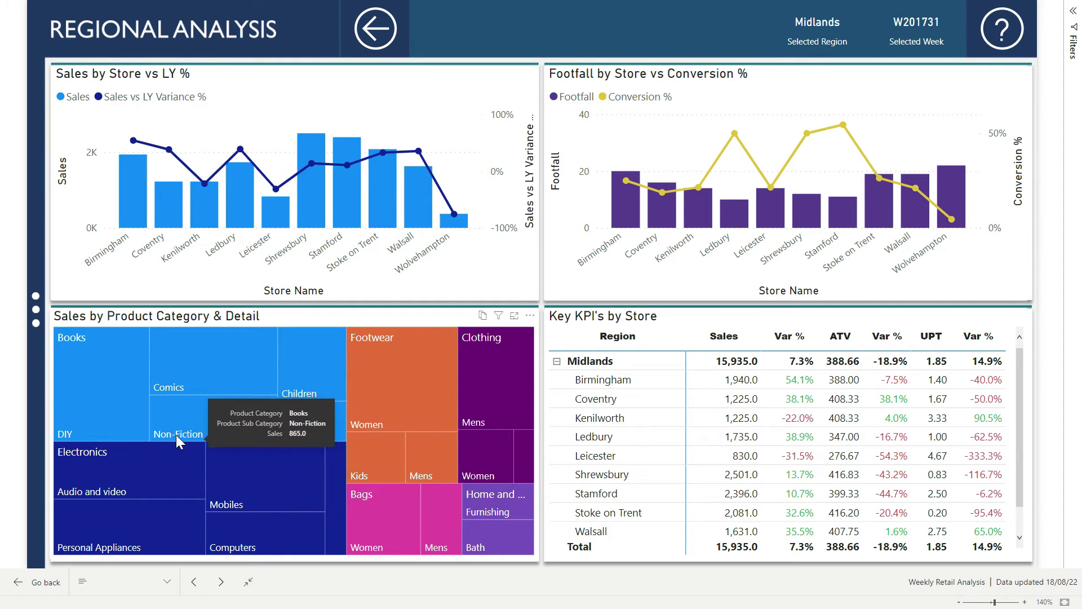
pyautogui.moveTo(66, 358)
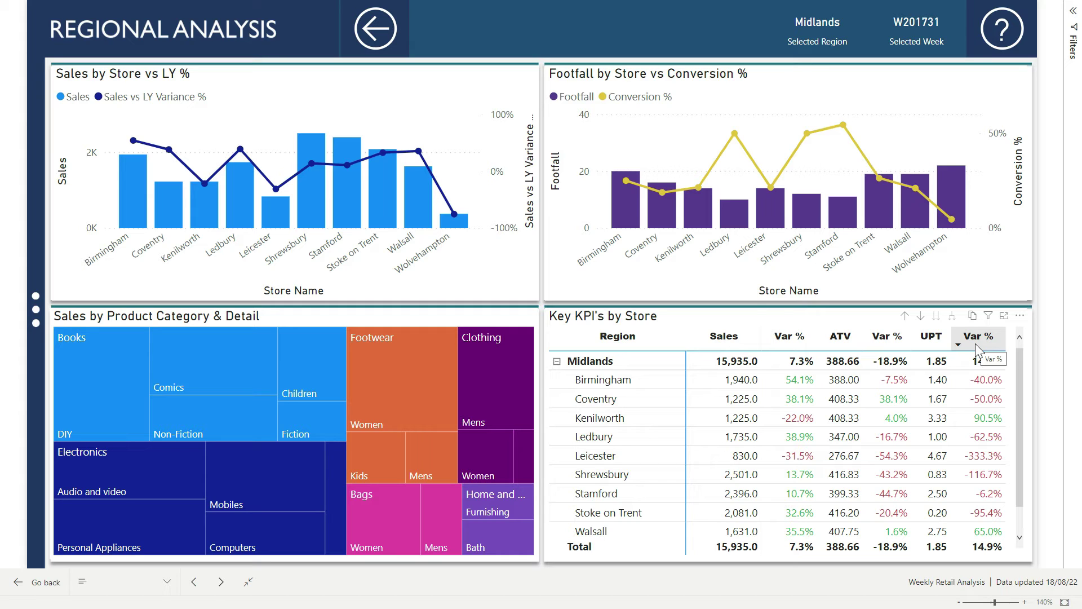
pyautogui.moveTo(460, 229)
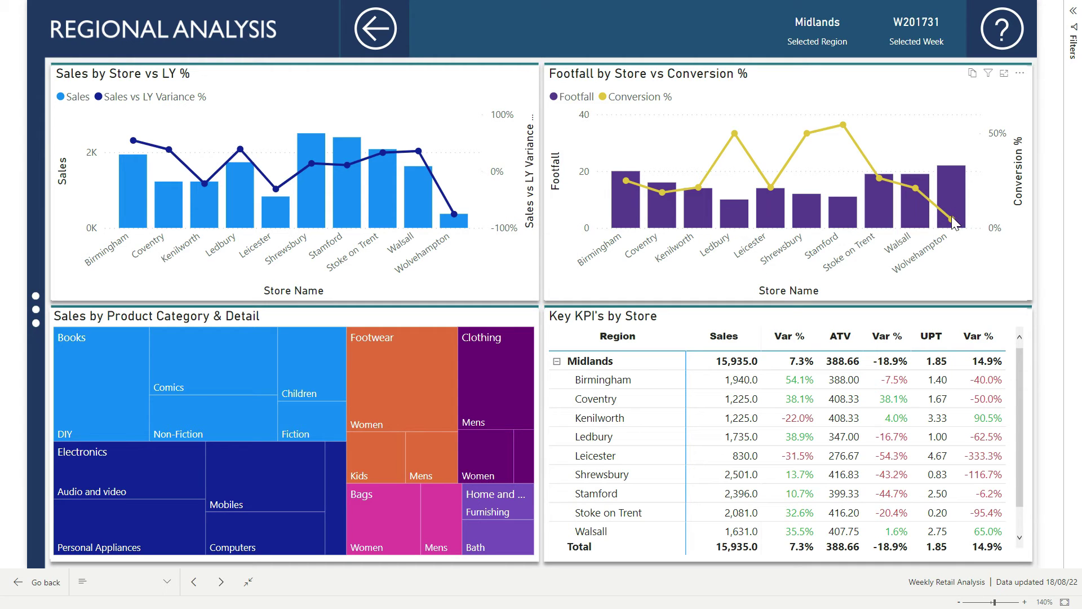
# - Drill through from Wolvehampton's footfall bar to the Trending Analysis page
pyautogui.moveTo(956, 229)
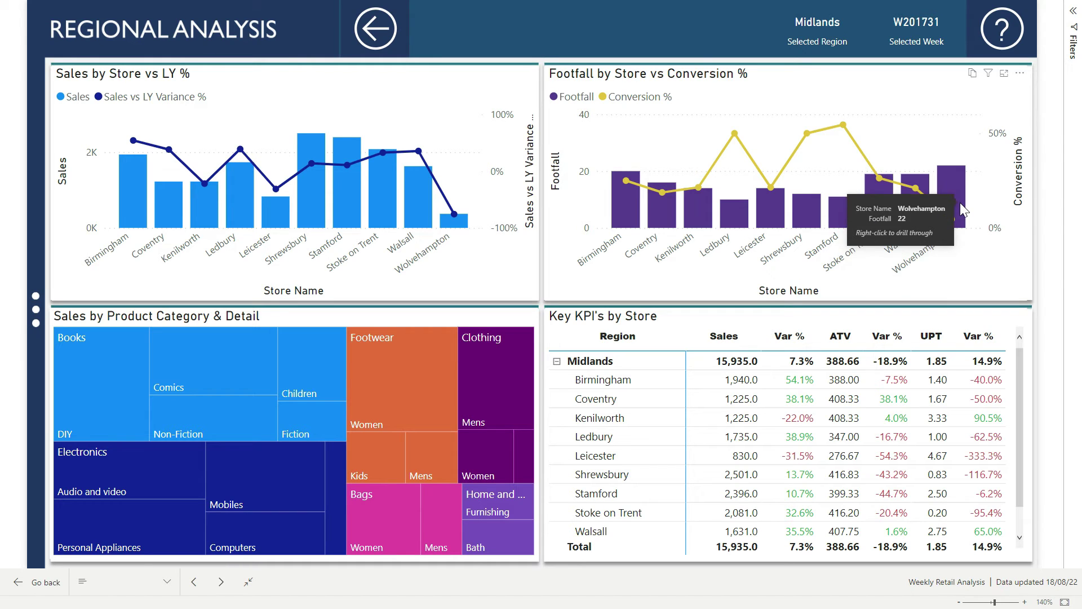
pyautogui.rightClick(960, 202)
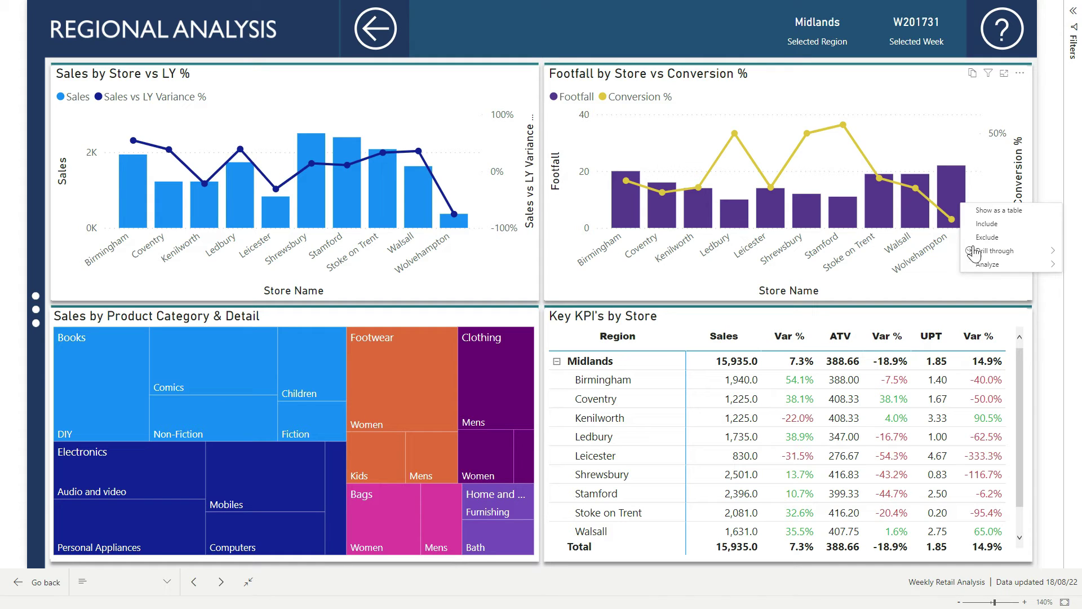
pyautogui.moveTo(981, 252)
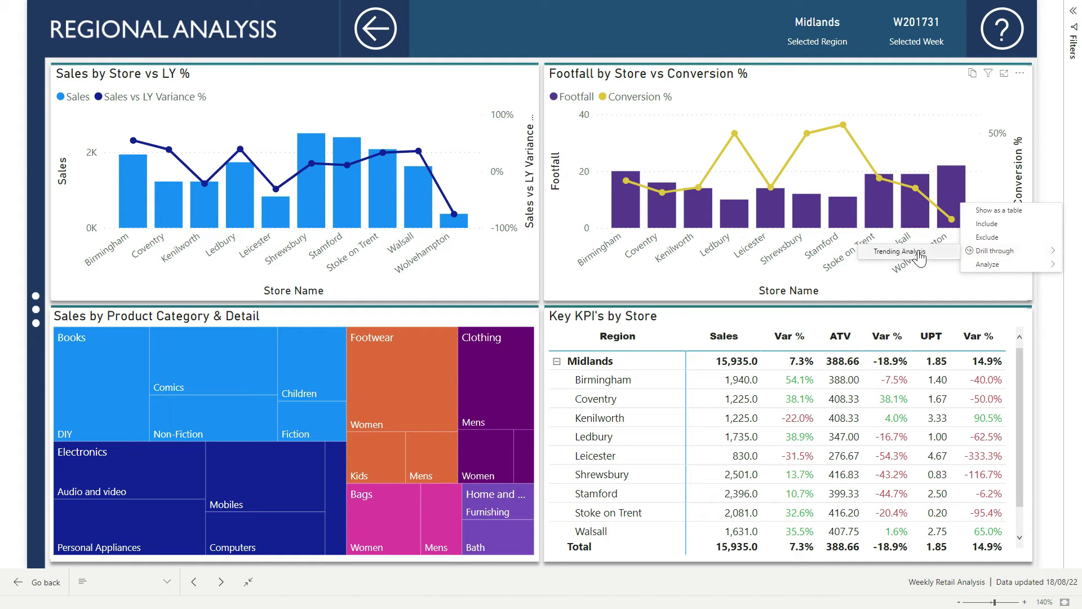
pyautogui.click(902, 253)
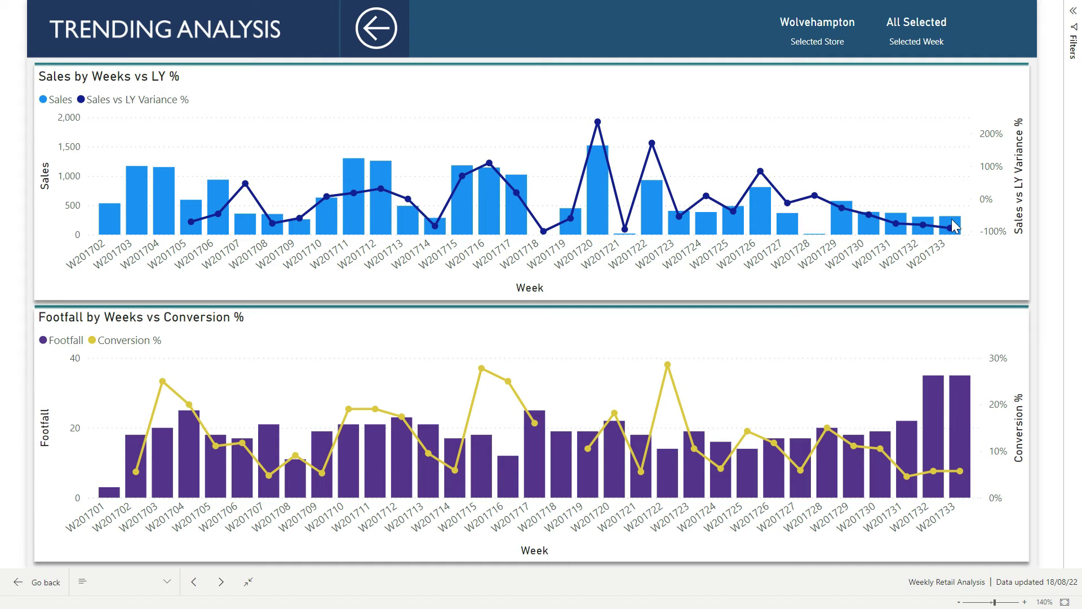
# - Examine Wolvehampton's weekly sales, footfall and conversion trends, and go back to the Regional Analysis page
pyautogui.moveTo(834, 201)
pyautogui.moveTo(947, 228)
pyautogui.moveTo(860, 445)
pyautogui.moveTo(926, 479)
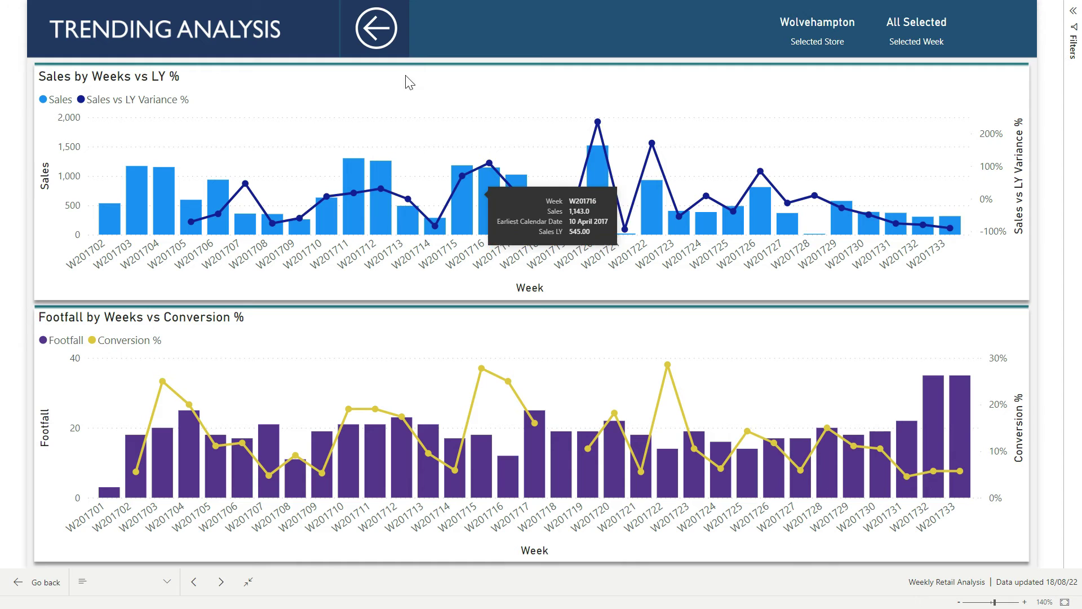
pyautogui.click(371, 26)
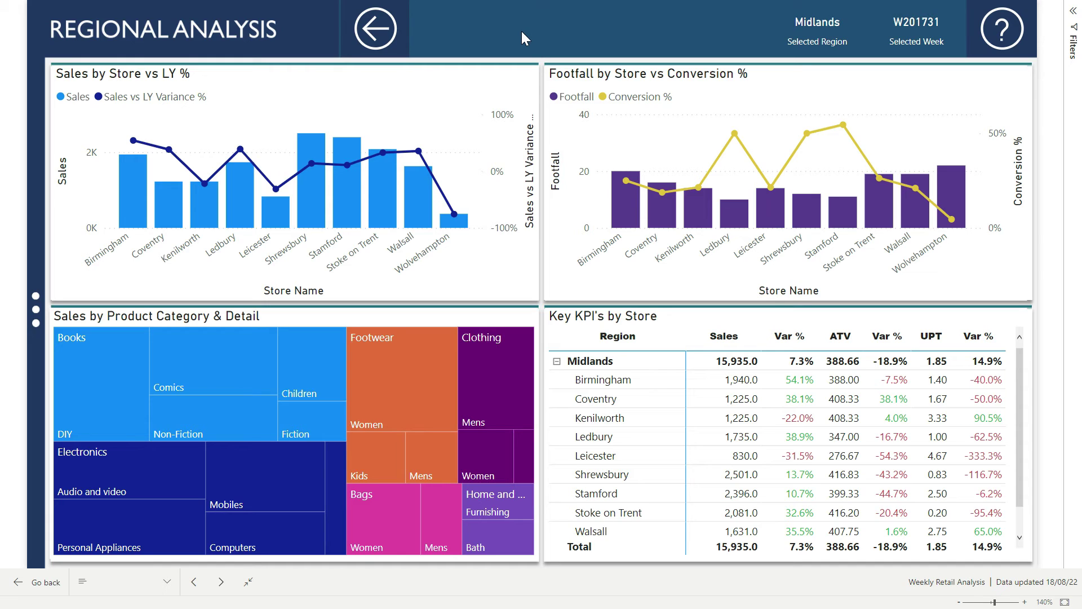
# - Return to the Weekly Retail Analysis overview and open the Decomposition Tree Analysis page
pyautogui.click(370, 37)
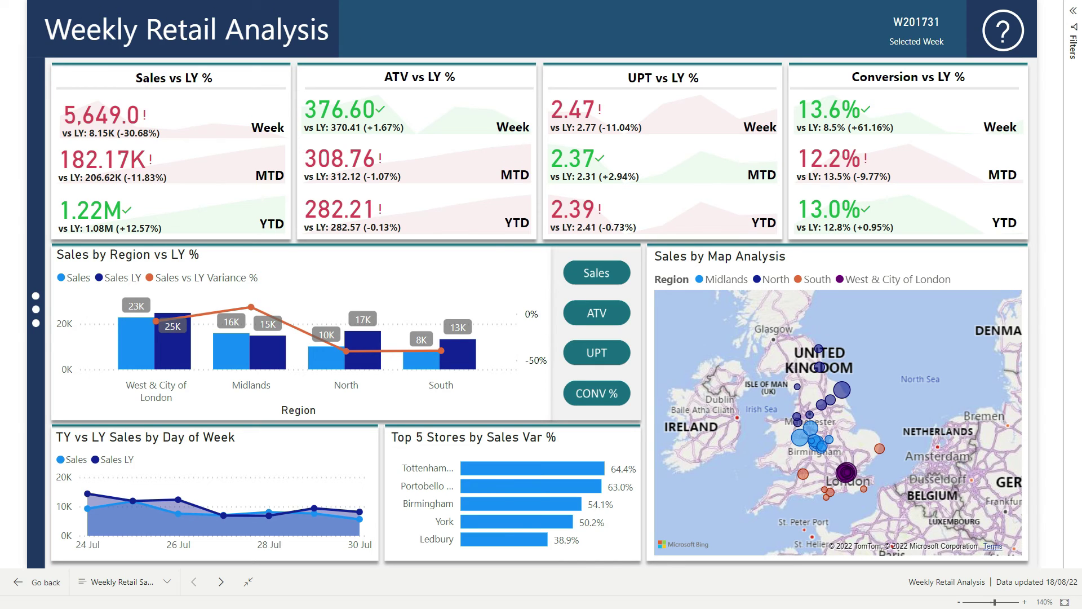
pyautogui.click(167, 583)
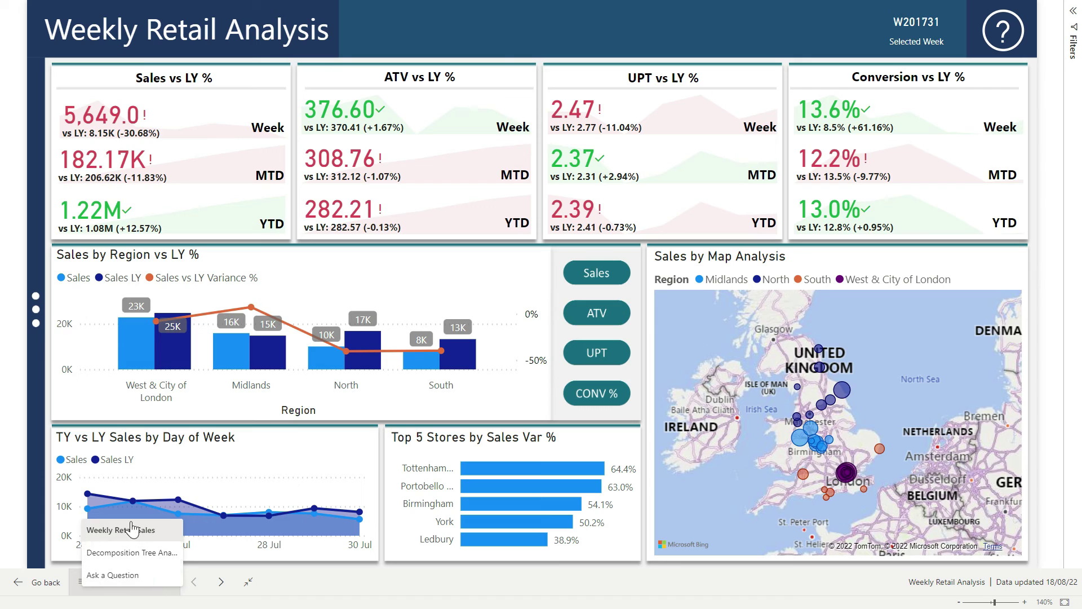
pyautogui.click(136, 556)
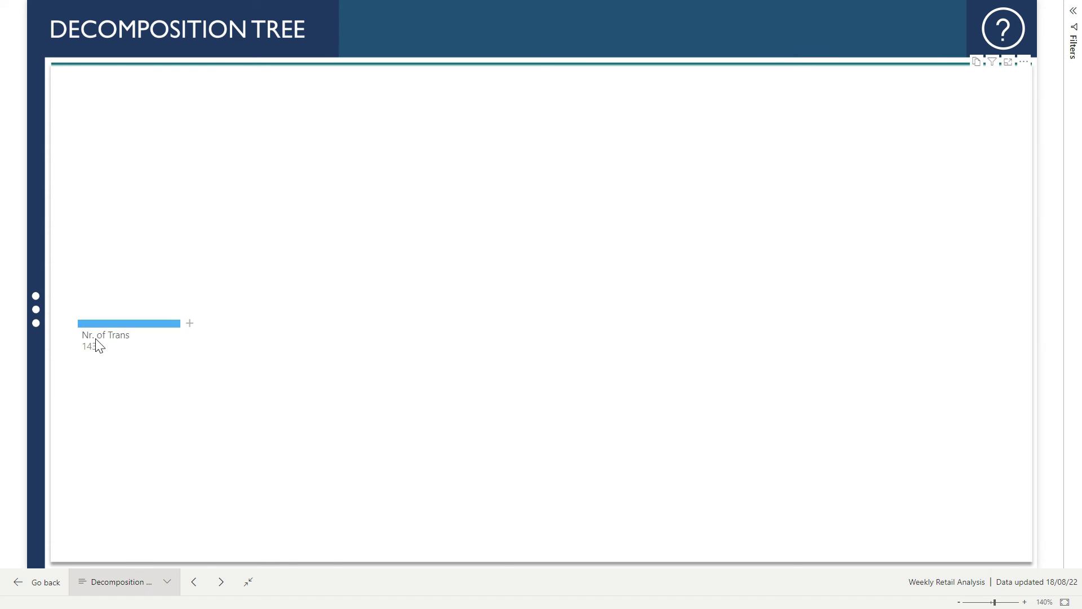
pyautogui.moveTo(110, 348)
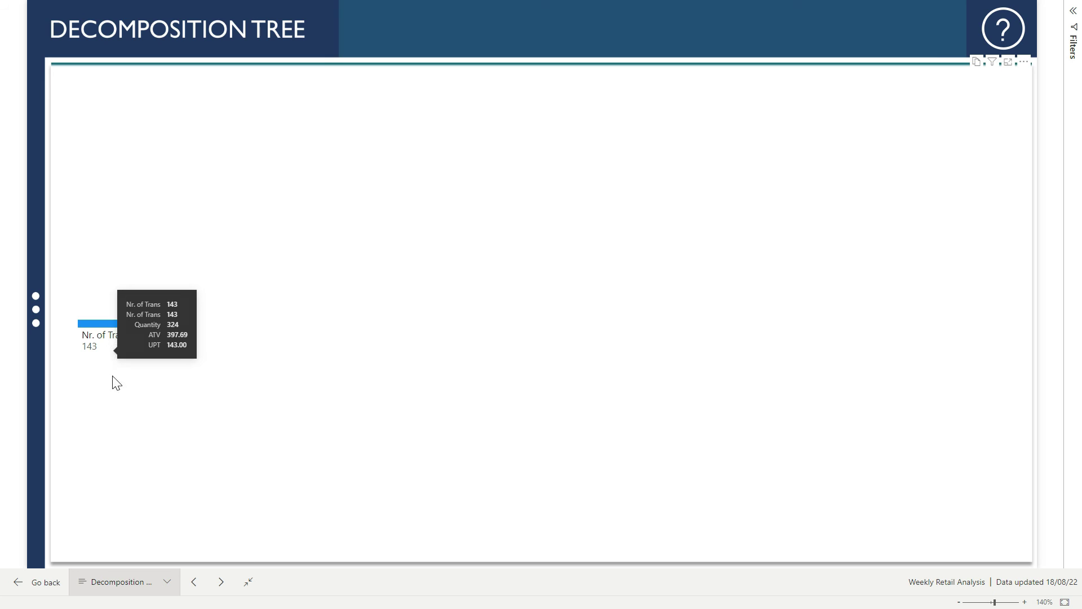
# - Switch the decomposition tree's metric to Sales in the Slicer Panel and close the panel
pyautogui.click(34, 319)
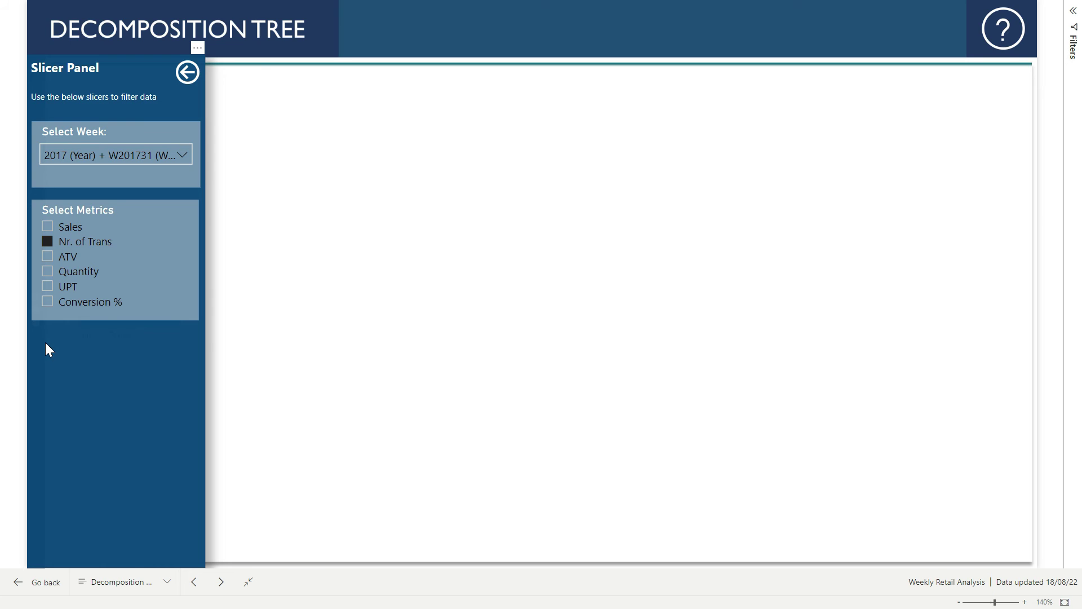
pyautogui.click(61, 227)
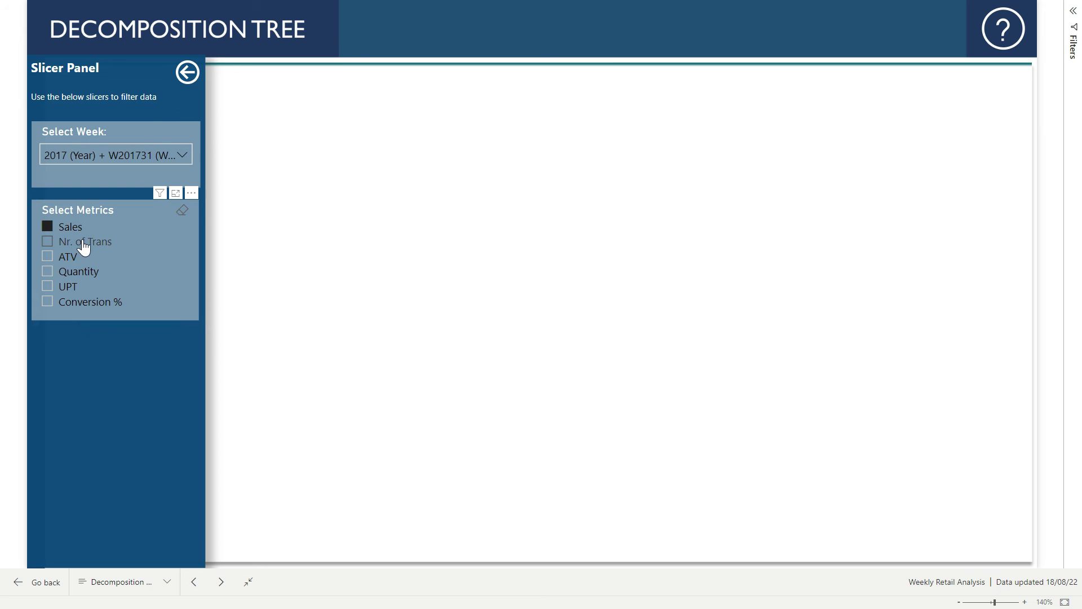
pyautogui.click(188, 72)
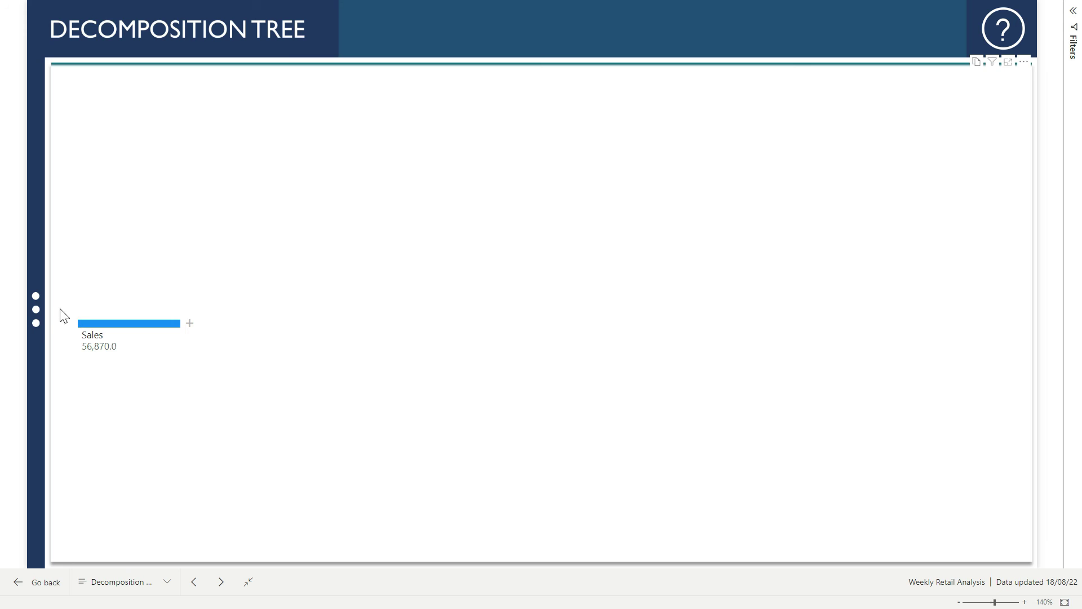
# - Set the decomposition tree's week slicer to the whole year 2017 and close the Slicer Panel
pyautogui.click(33, 322)
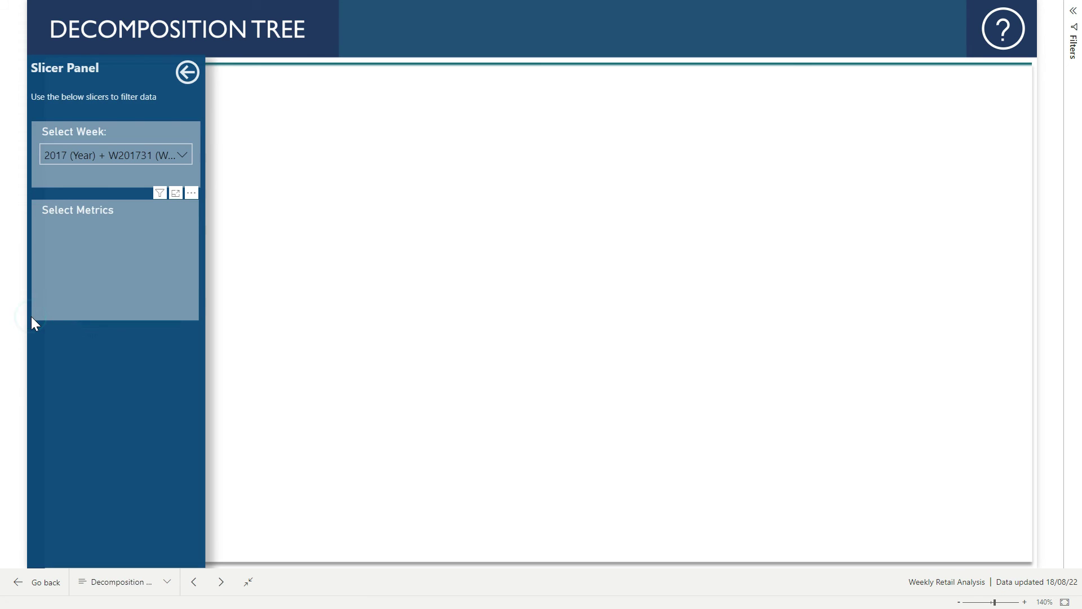
pyautogui.click(111, 156)
pyautogui.scroll(-2, 121, 230)
pyautogui.scroll(-6, 120, 234)
pyautogui.scroll(8, 115, 285)
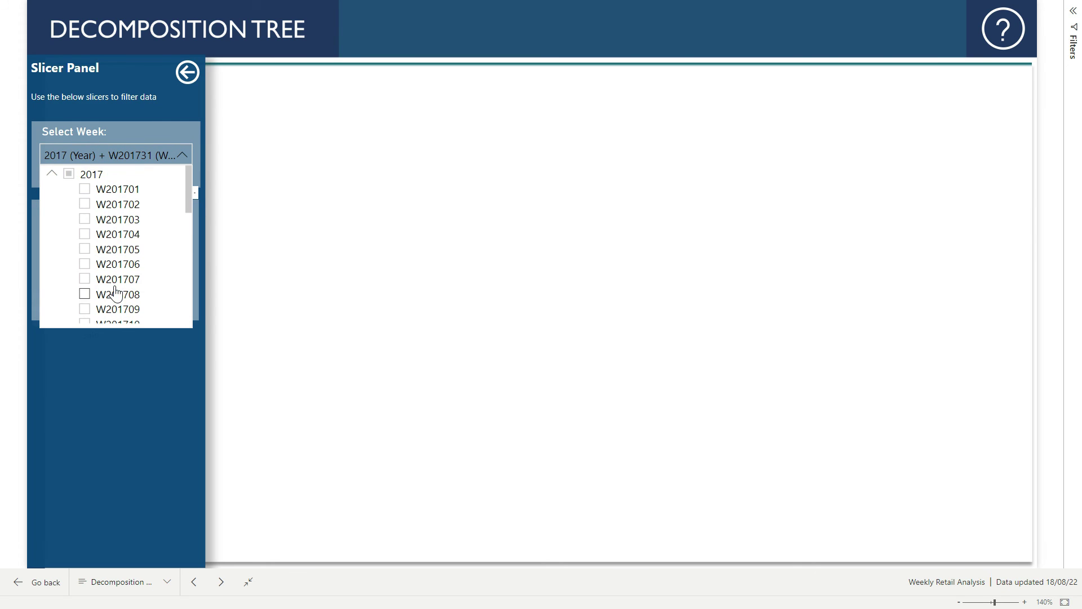
pyautogui.click(69, 174)
pyautogui.click(50, 175)
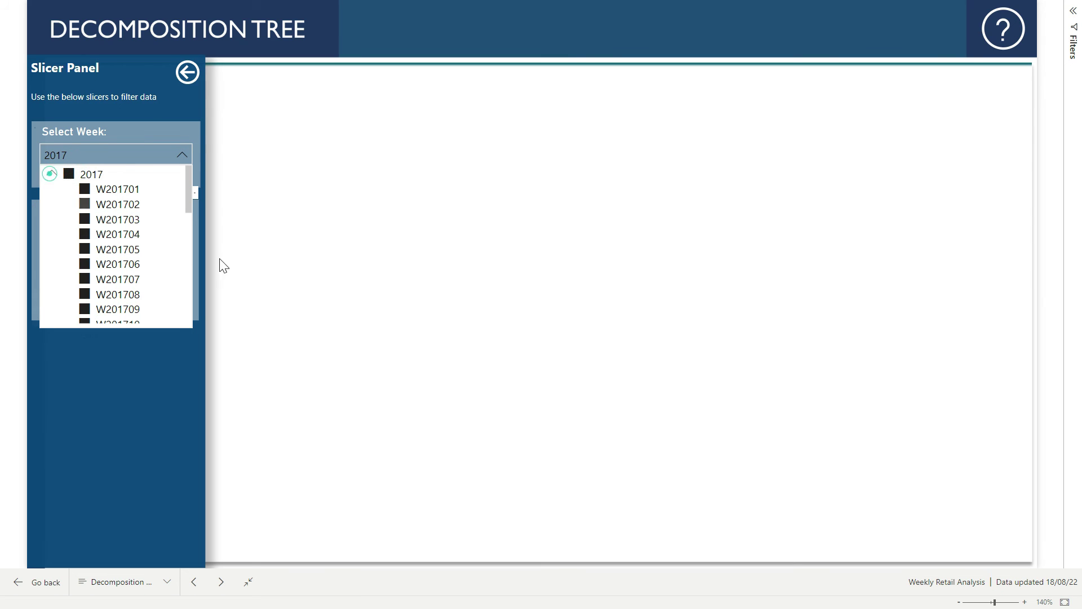
pyautogui.click(131, 158)
pyautogui.click(186, 72)
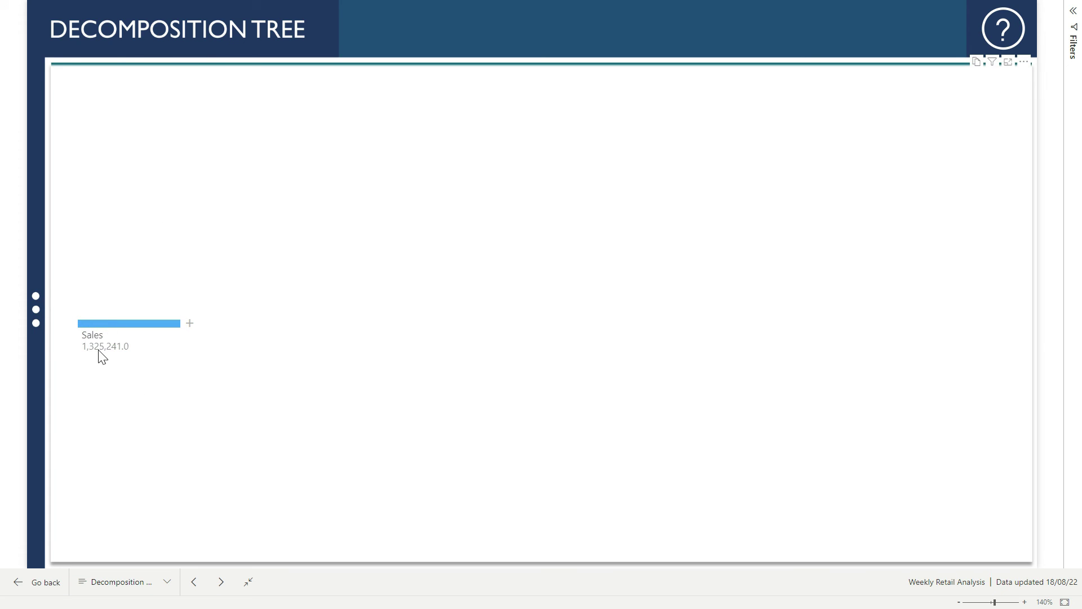
# - Break down the root Sales node of the decomposition tree by Region
pyautogui.moveTo(101, 356)
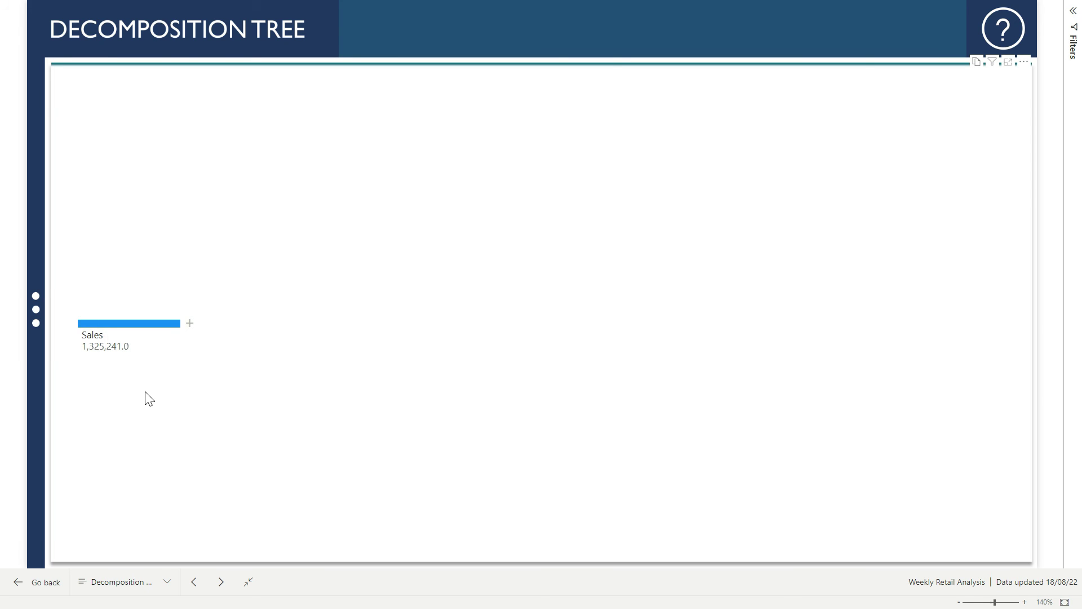
pyautogui.click(190, 326)
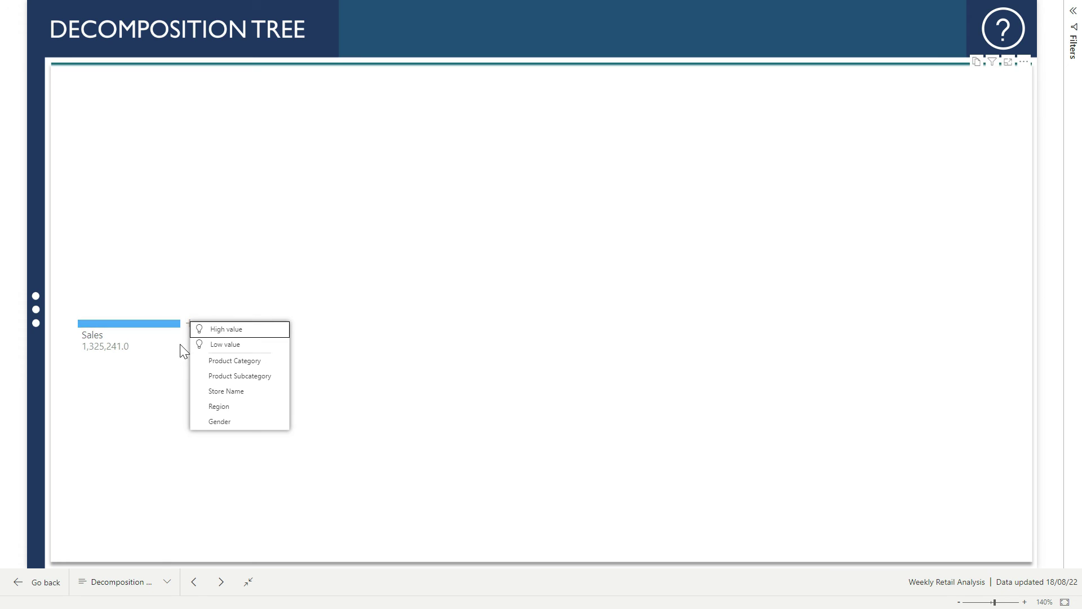
pyautogui.click(243, 407)
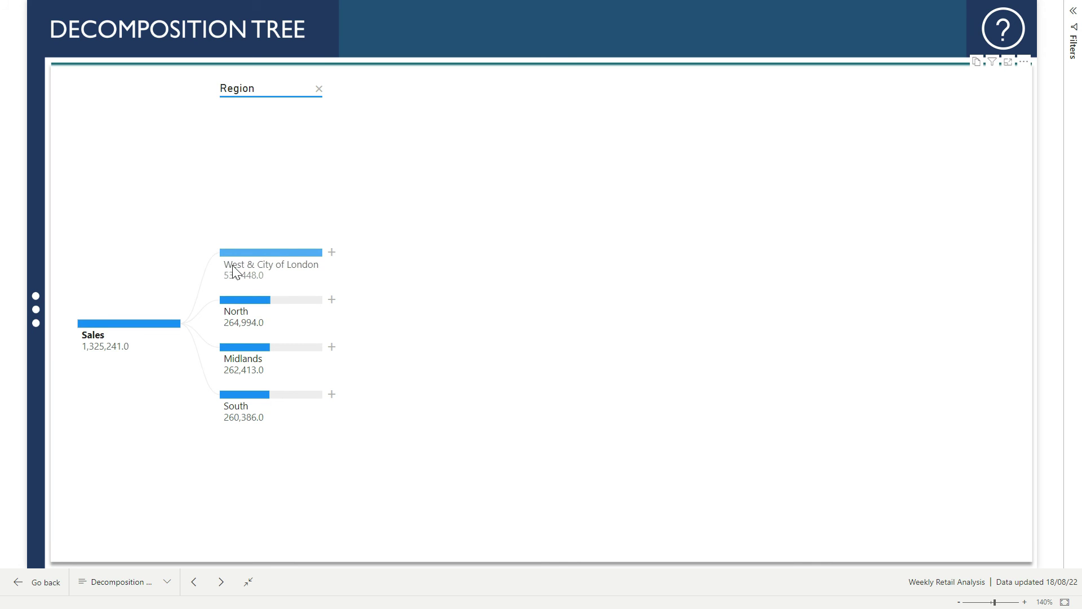
# - Split the West & City of London node by Product Subcategory and expand its Kids node using the High value AI split
pyautogui.moveTo(233, 264)
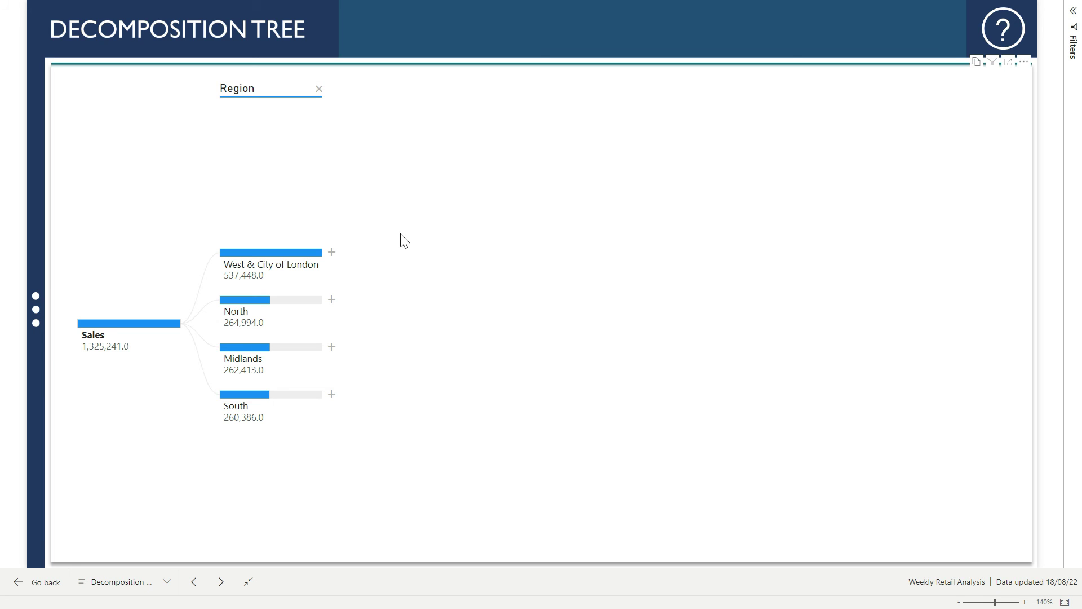
pyautogui.click(331, 254)
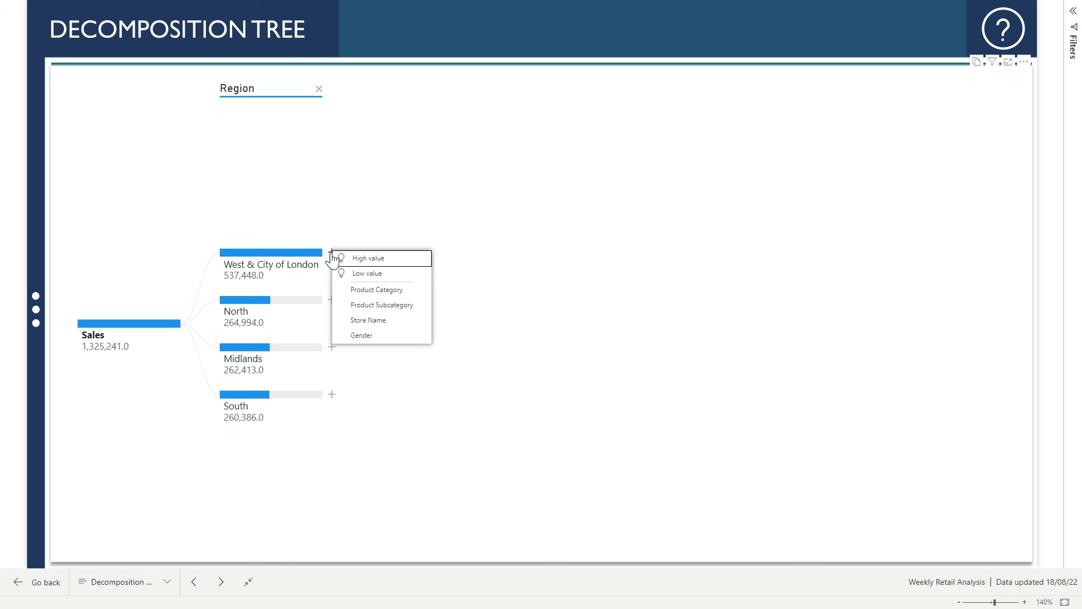
pyautogui.click(376, 305)
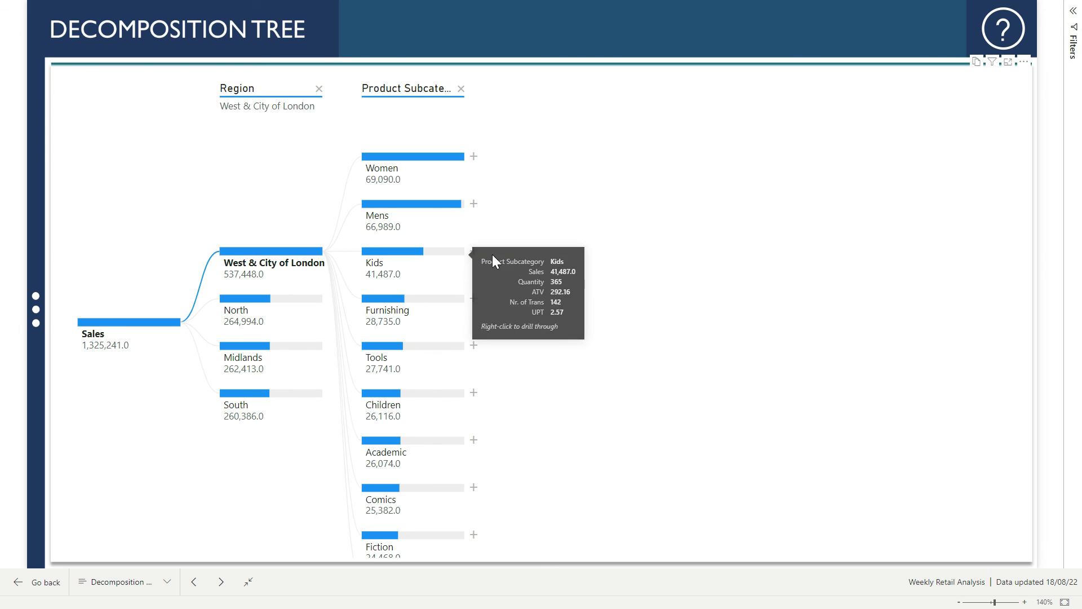
pyautogui.click(473, 252)
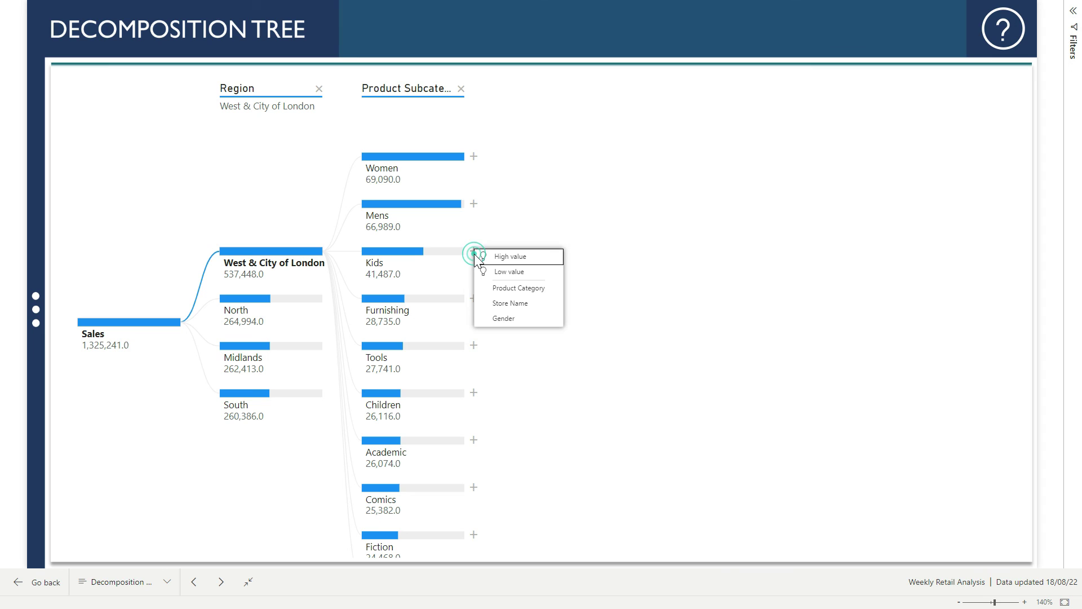
pyautogui.click(516, 258)
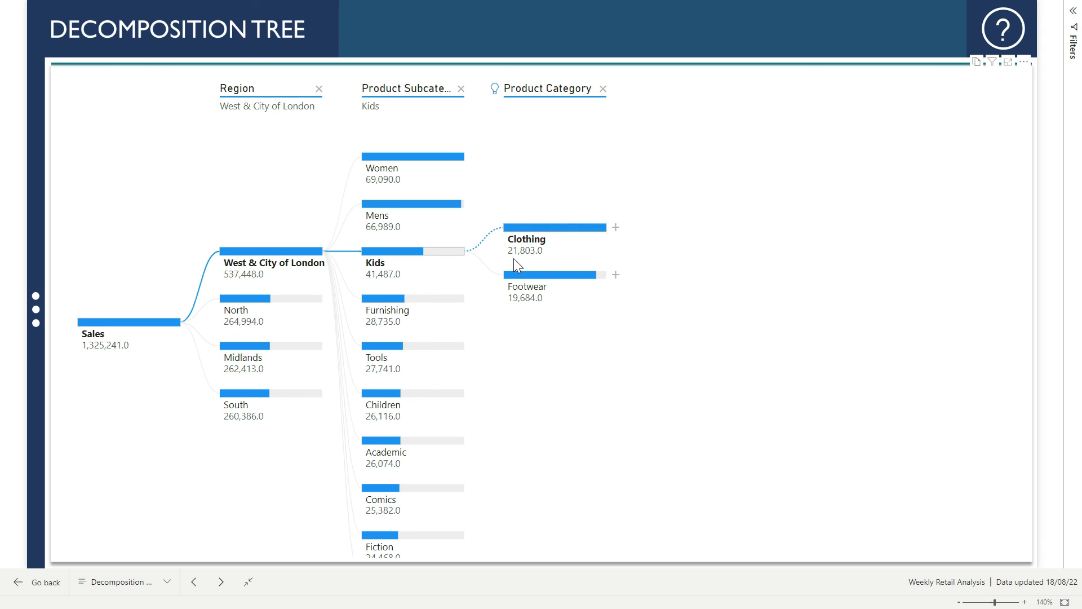
# - Open the report's Ask a Question page
pyautogui.click(140, 581)
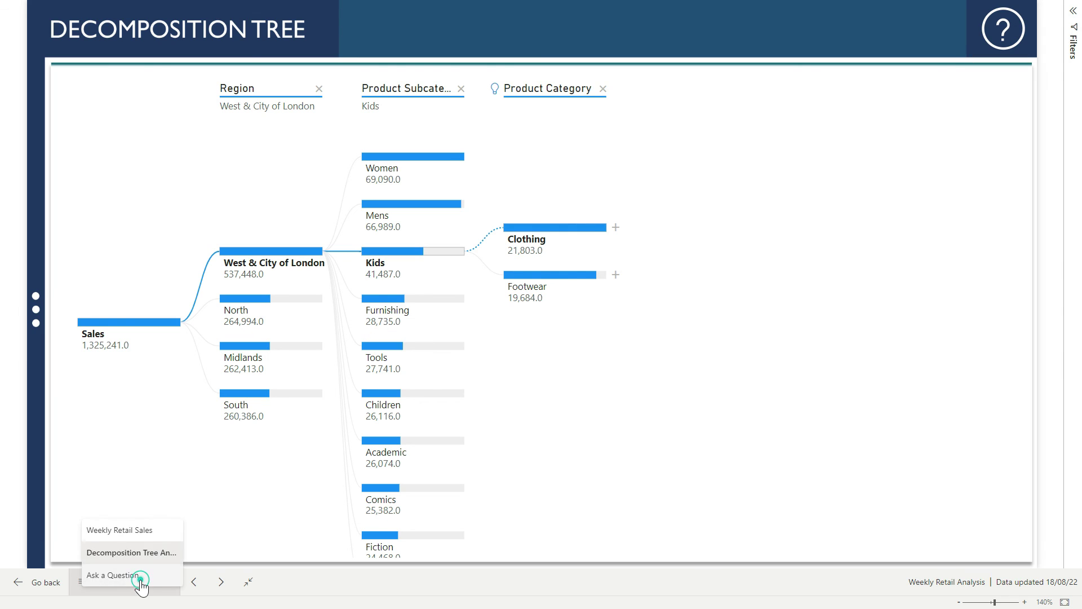
pyautogui.click(90, 576)
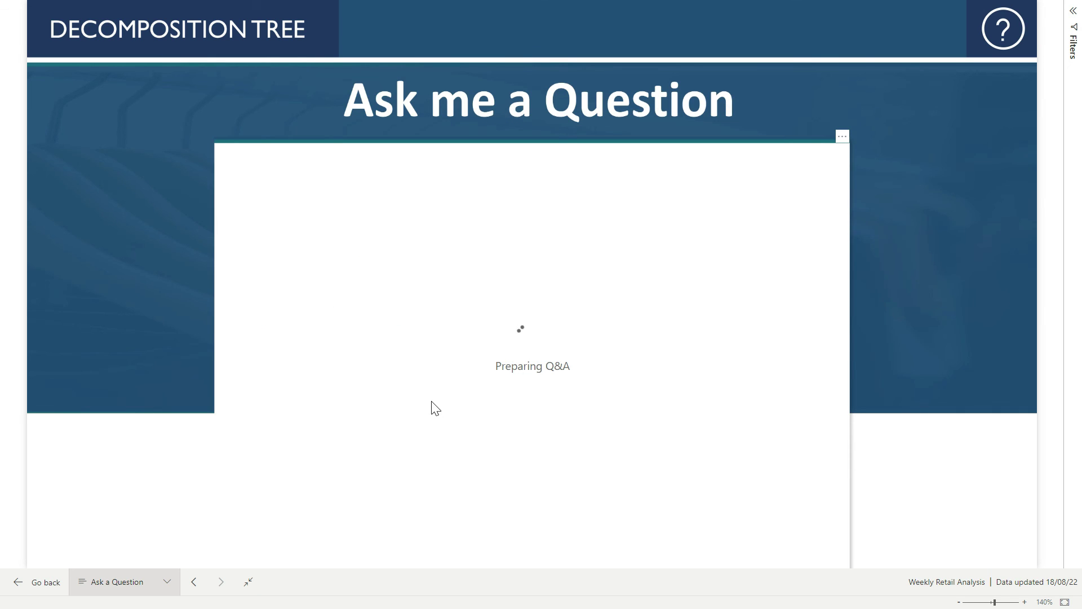